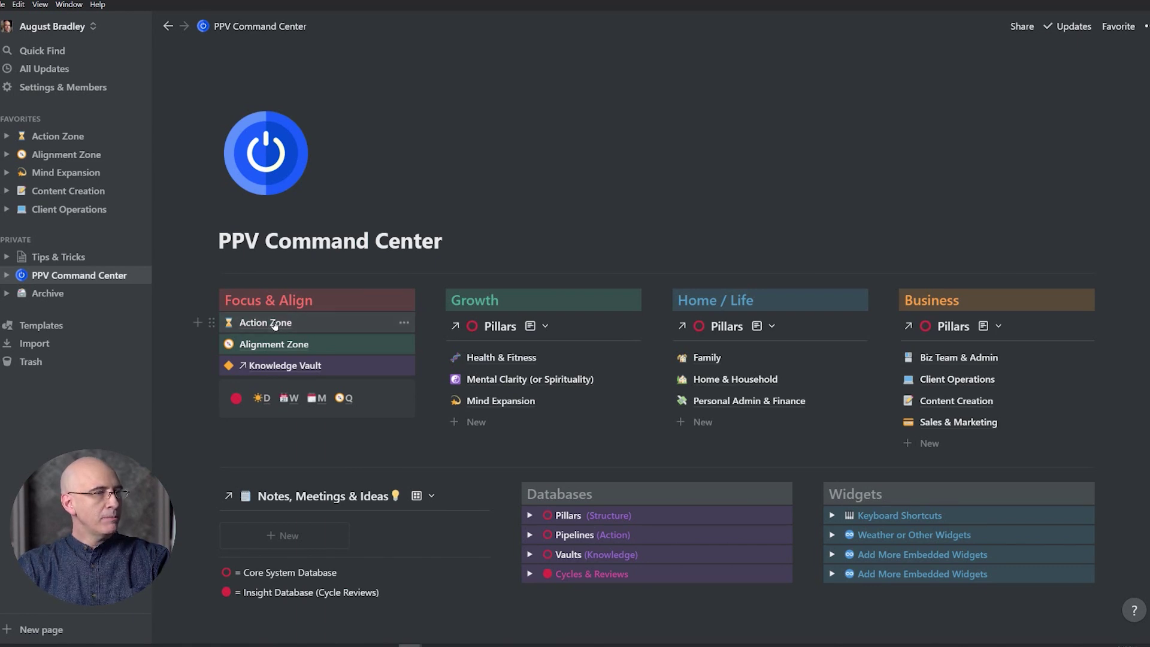
Step: Open the Action Zone page and scroll down to its February 2021 Do Date calendar
left_click(275, 323)
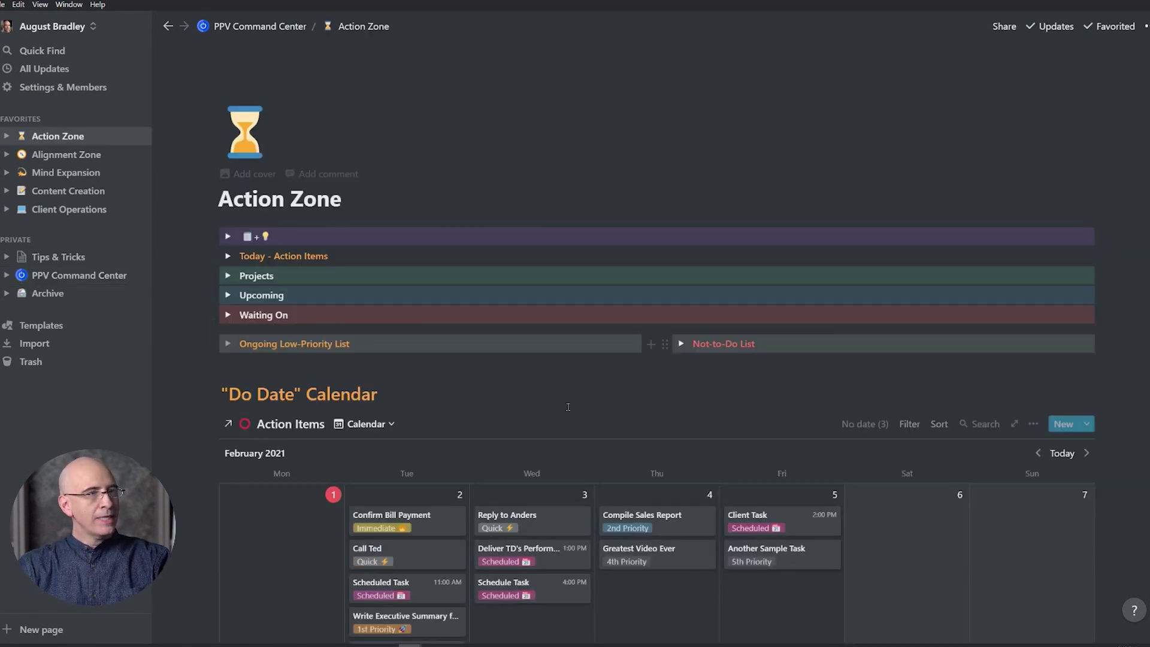
scroll(505, 451, "down", 2)
scroll(504, 450, "down", 2)
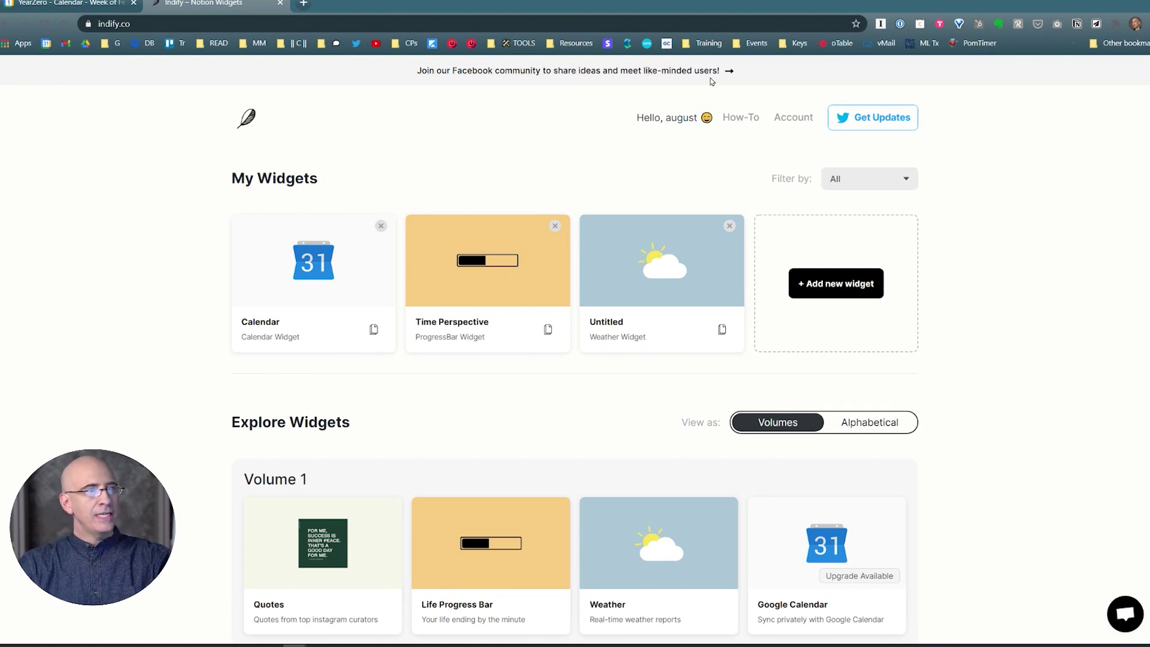
Step: Create a new Google Calendar widget on Indify, viewing and dismissing the Pro upgrade offer
scroll(509, 284, "down", 3)
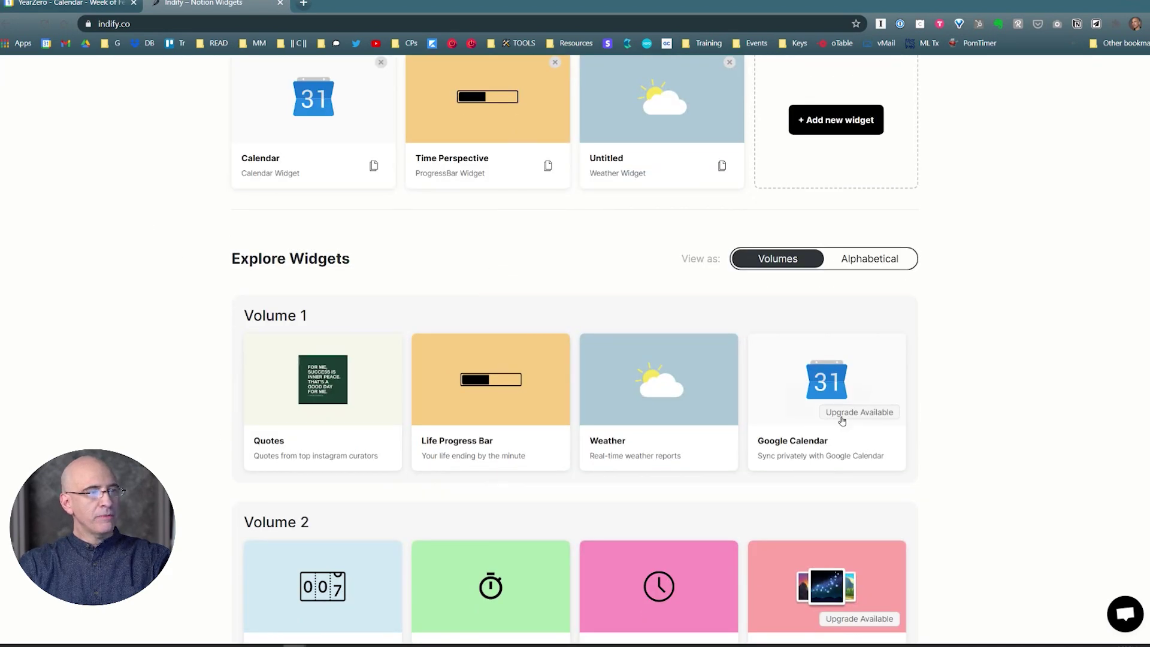
scroll(419, 342, "up", 3)
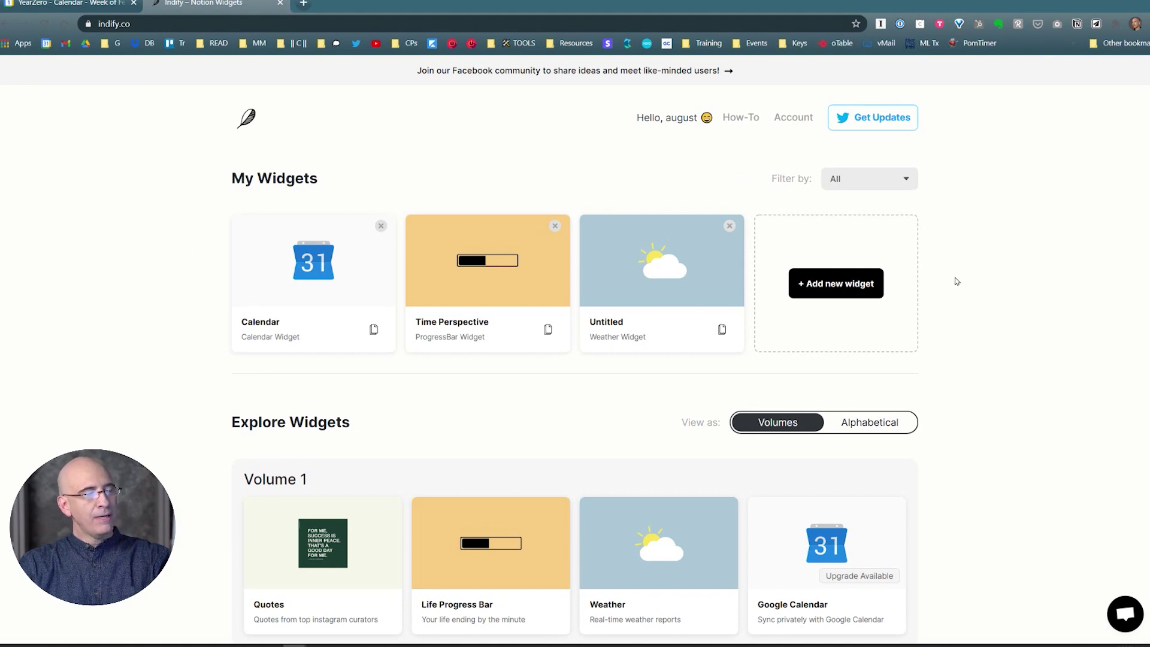
scroll(130, 336, "down", 1)
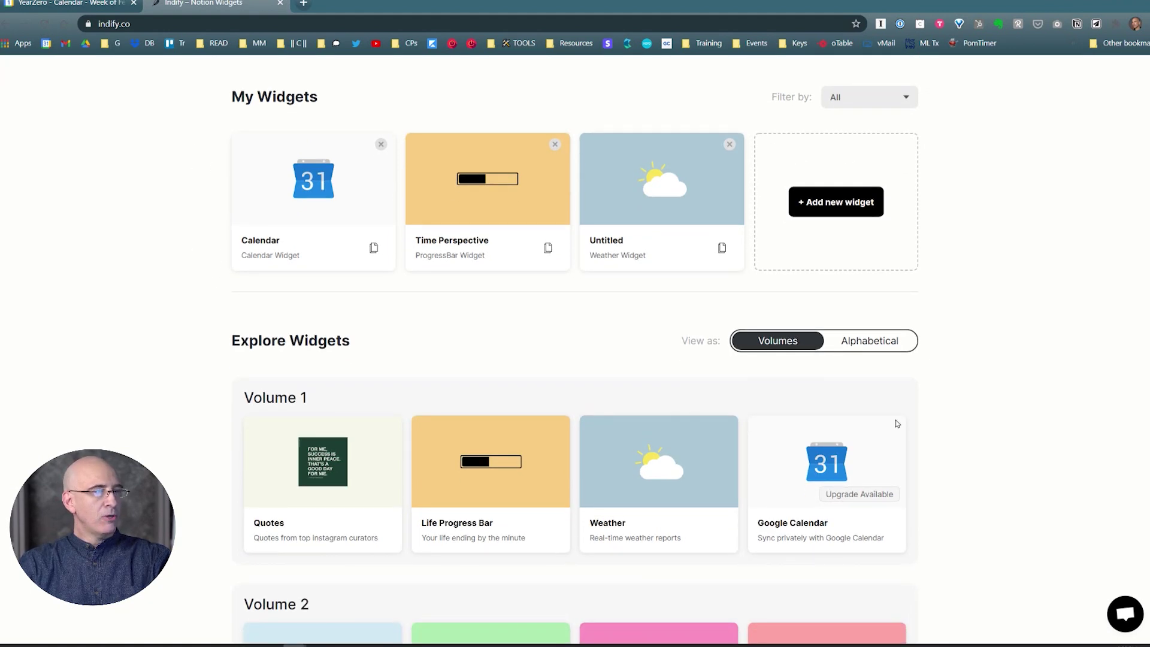
mouse_move(367, 424)
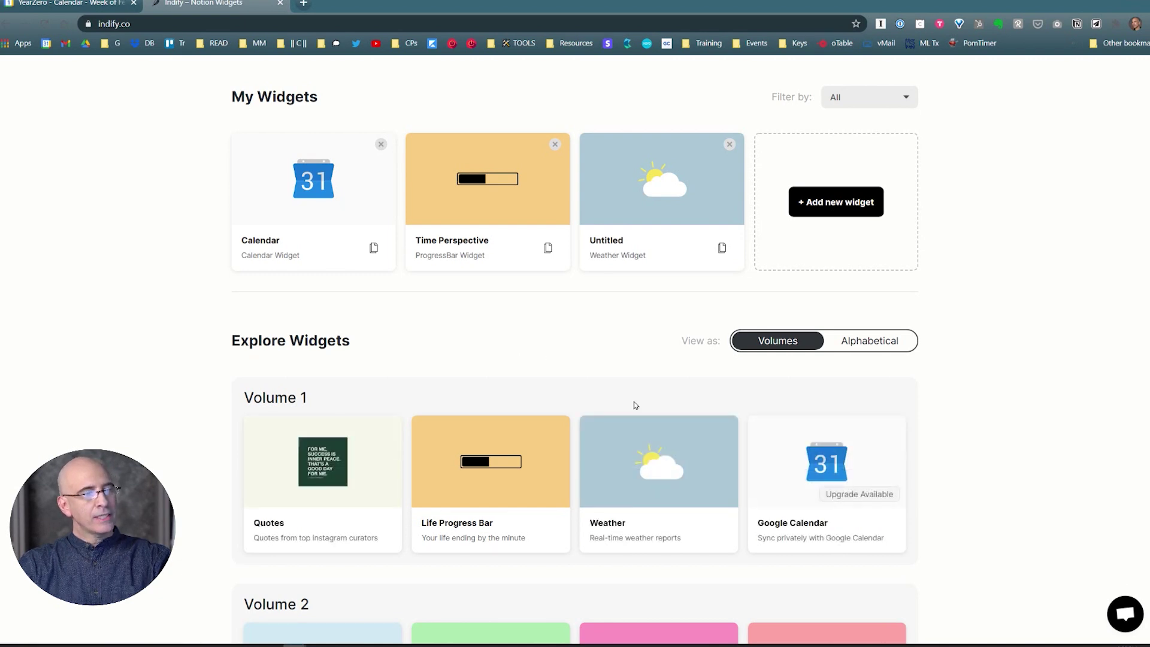
left_click(825, 485)
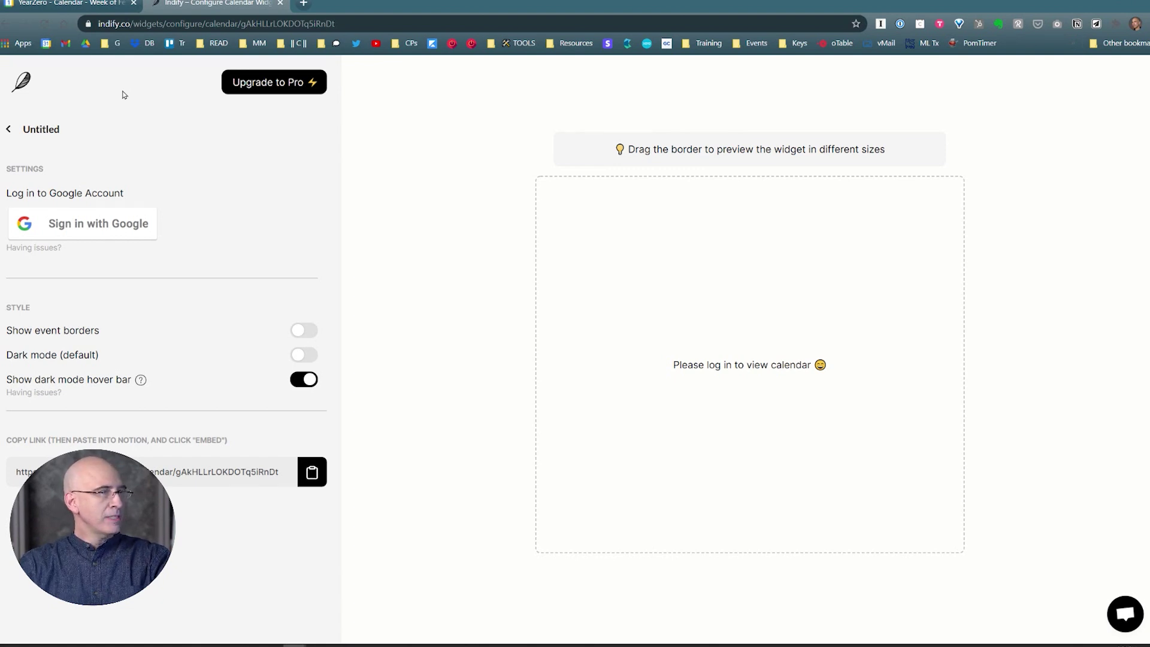
left_click(268, 84)
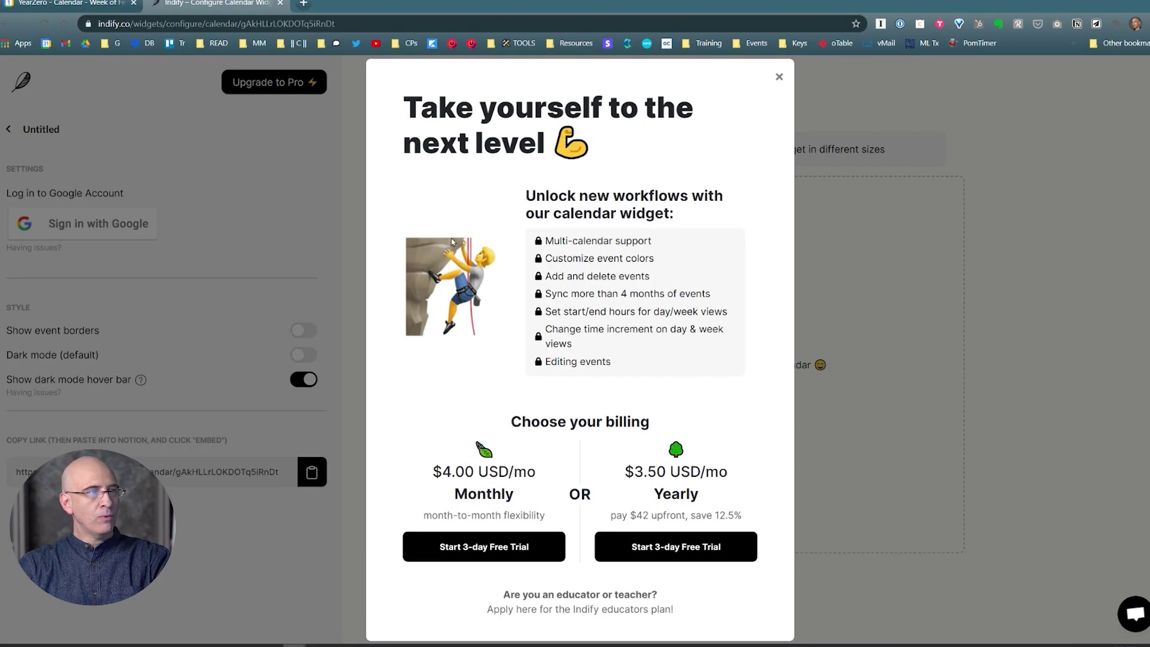
left_click(320, 148)
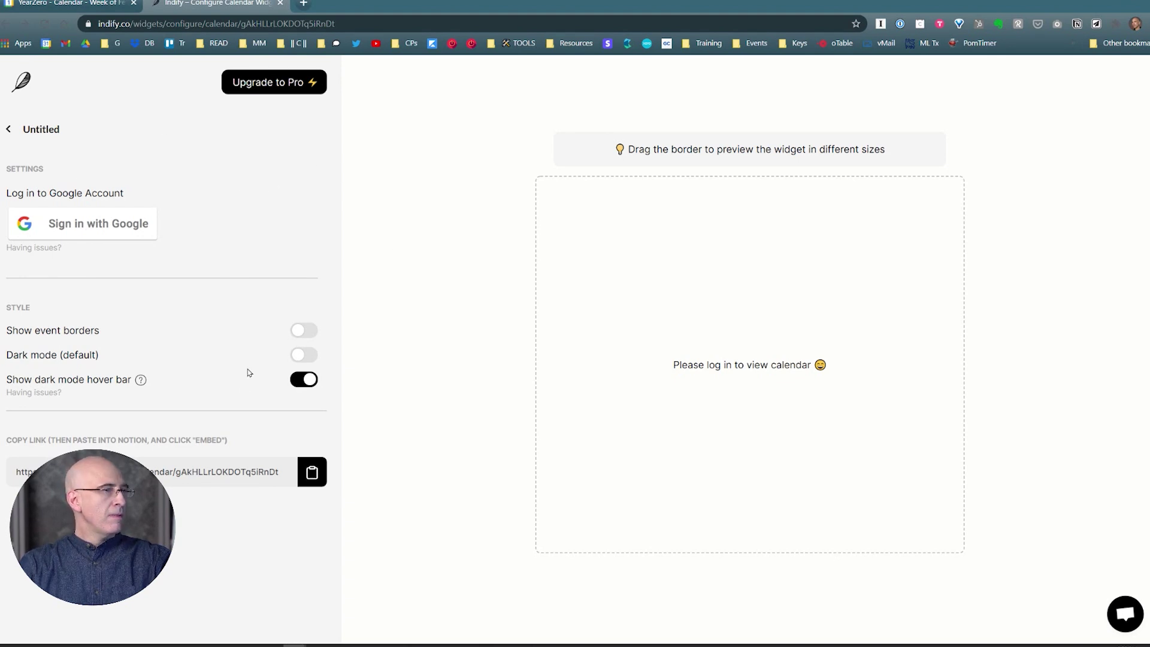
Step: Open the saved Calendar widget's settings and try Week, then restore Month as default view
left_click(22, 83)
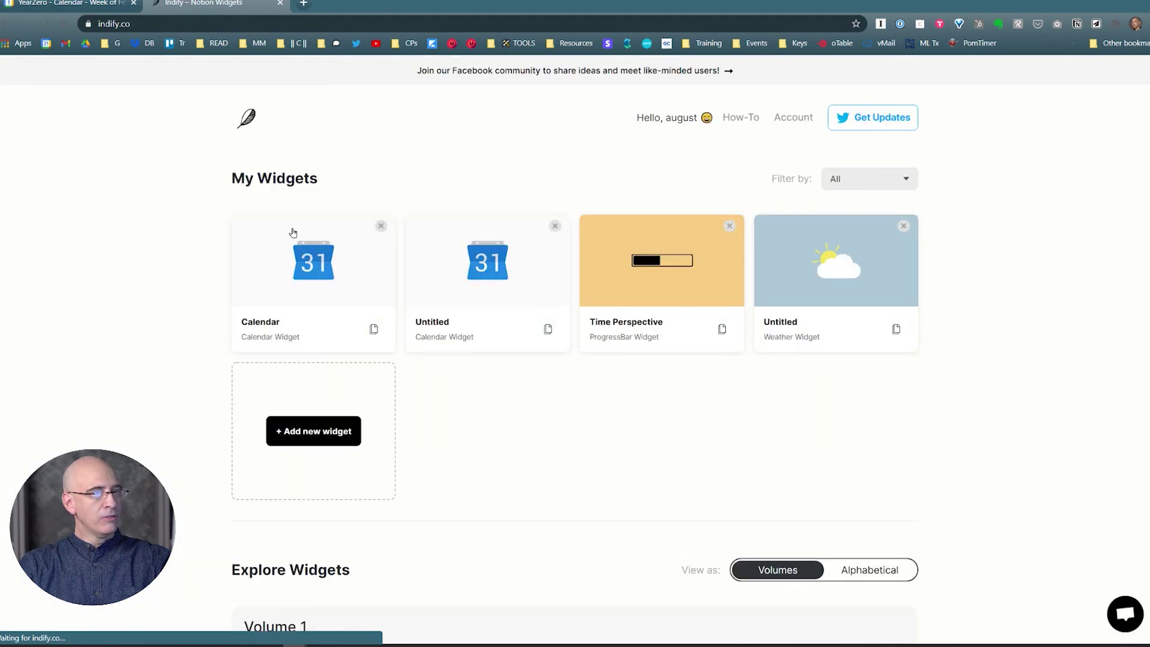
left_click(314, 271)
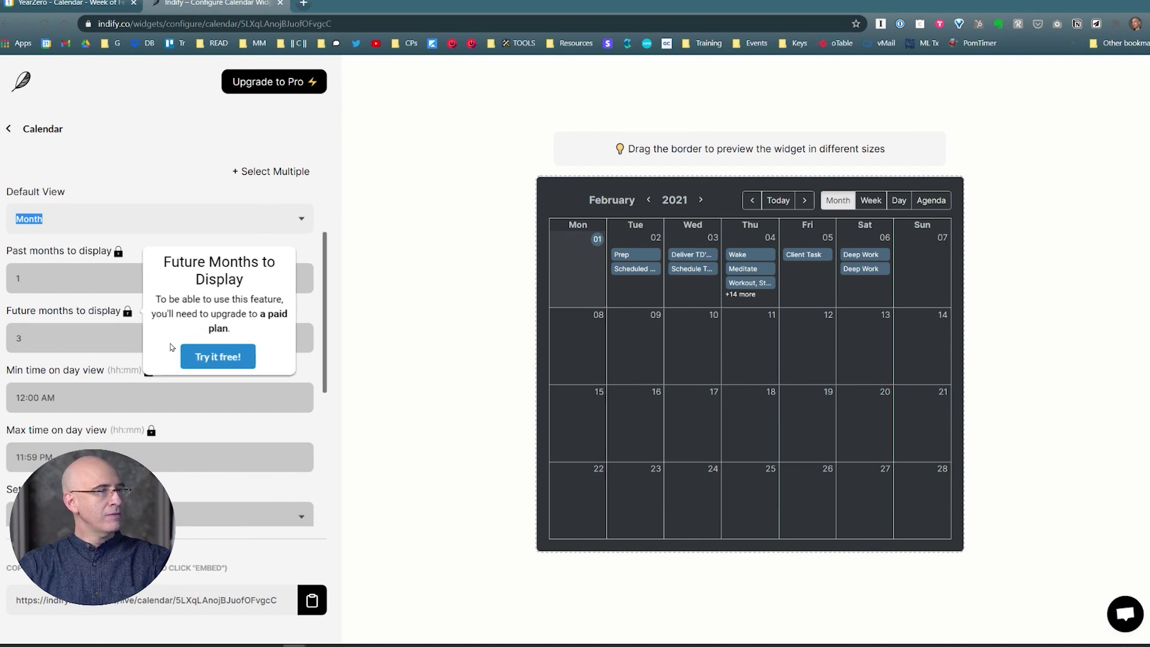
scroll(329, 274, "down", 1)
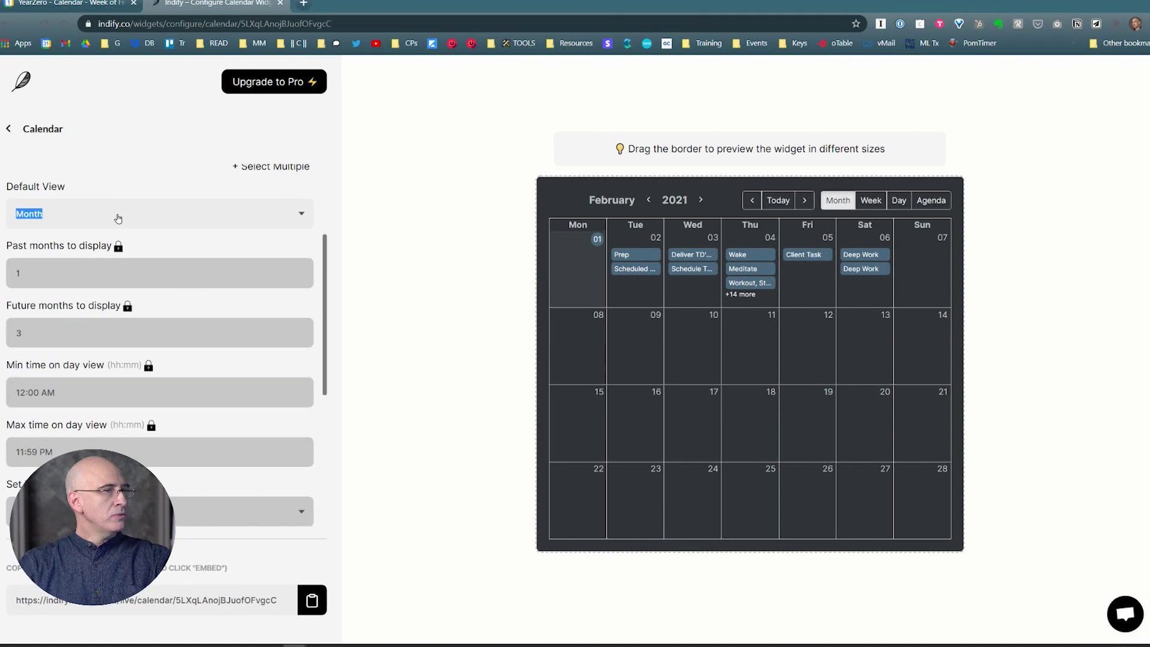
left_click(300, 214)
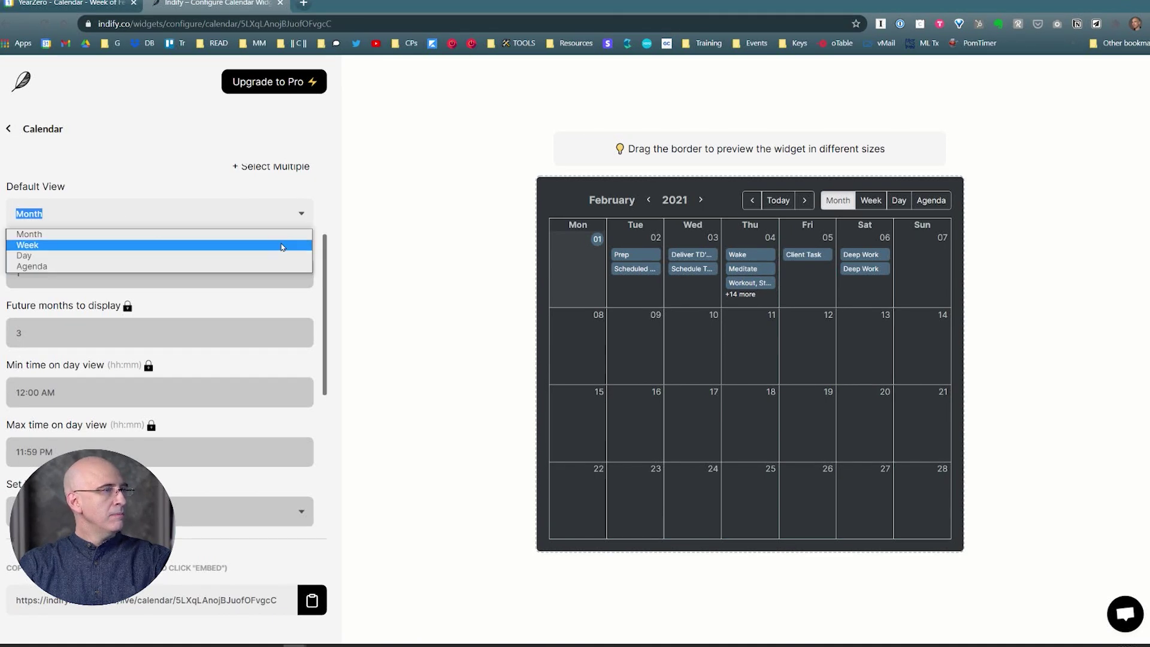
left_click(279, 246)
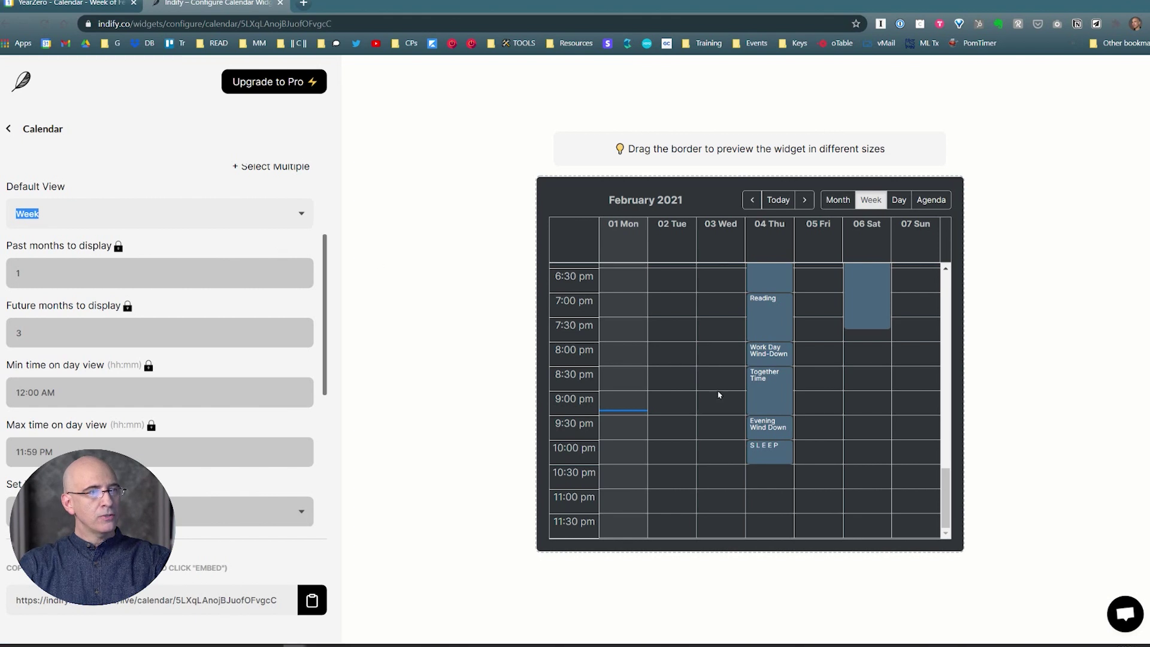
scroll(719, 395, "up", 3)
scroll(719, 394, "up", 2)
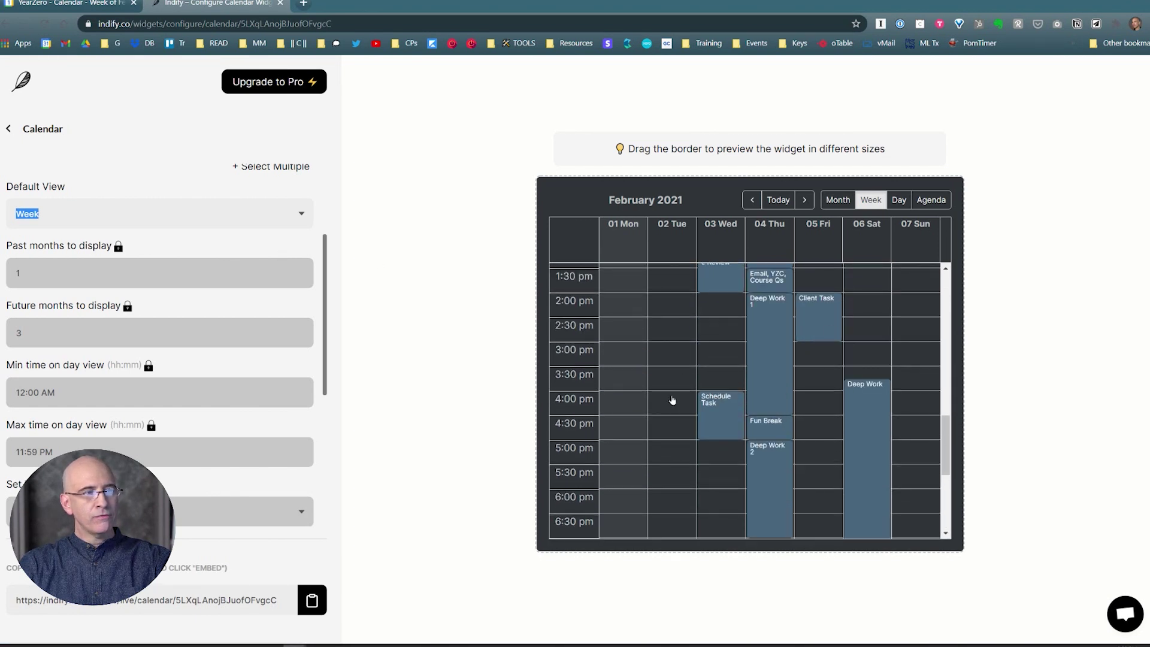
scroll(765, 361, "up", 3)
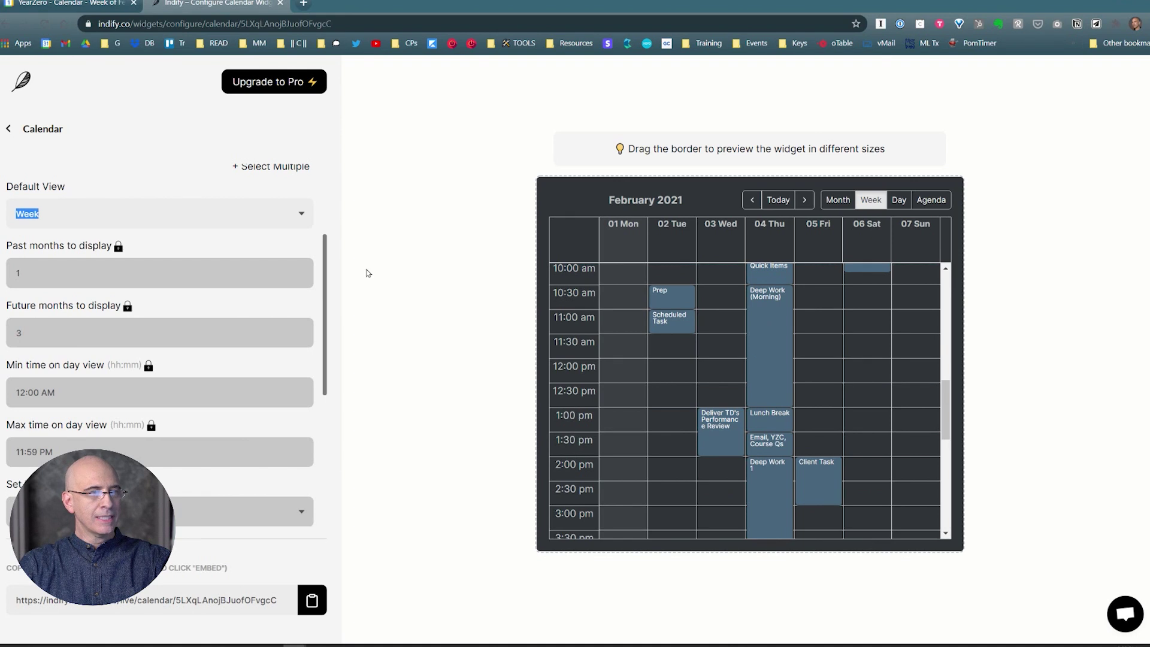
left_click(164, 214)
left_click(204, 227)
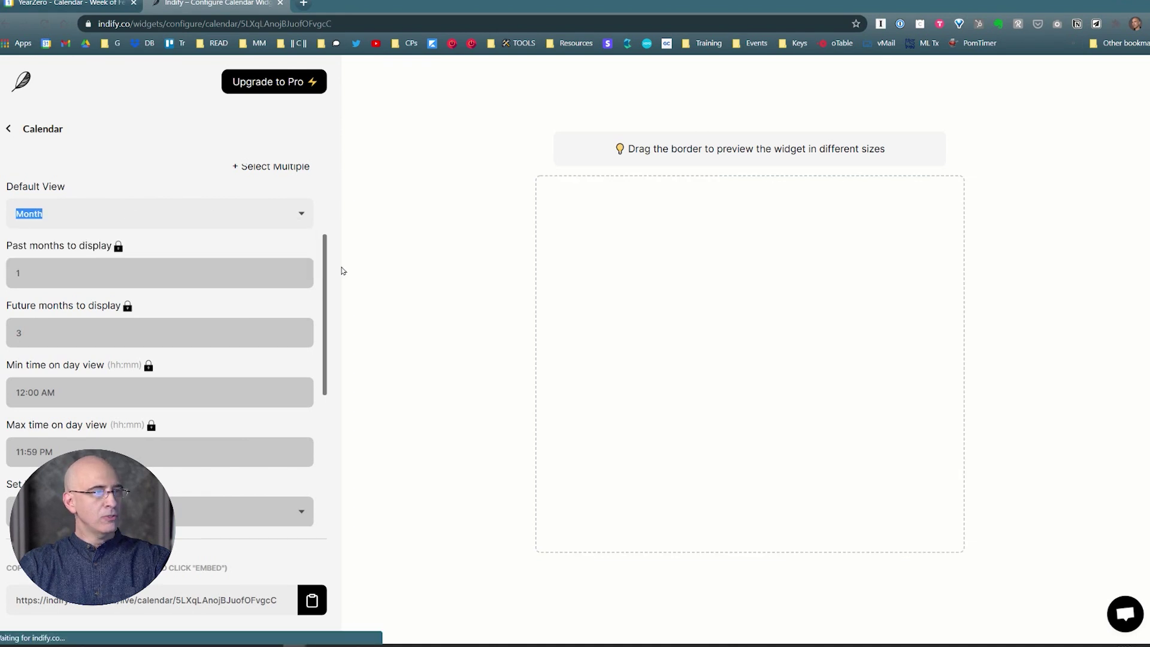
Step: Check the Pro upgrade offer, then toggle Monday week start off and back on
scroll(325, 274, "down", 1)
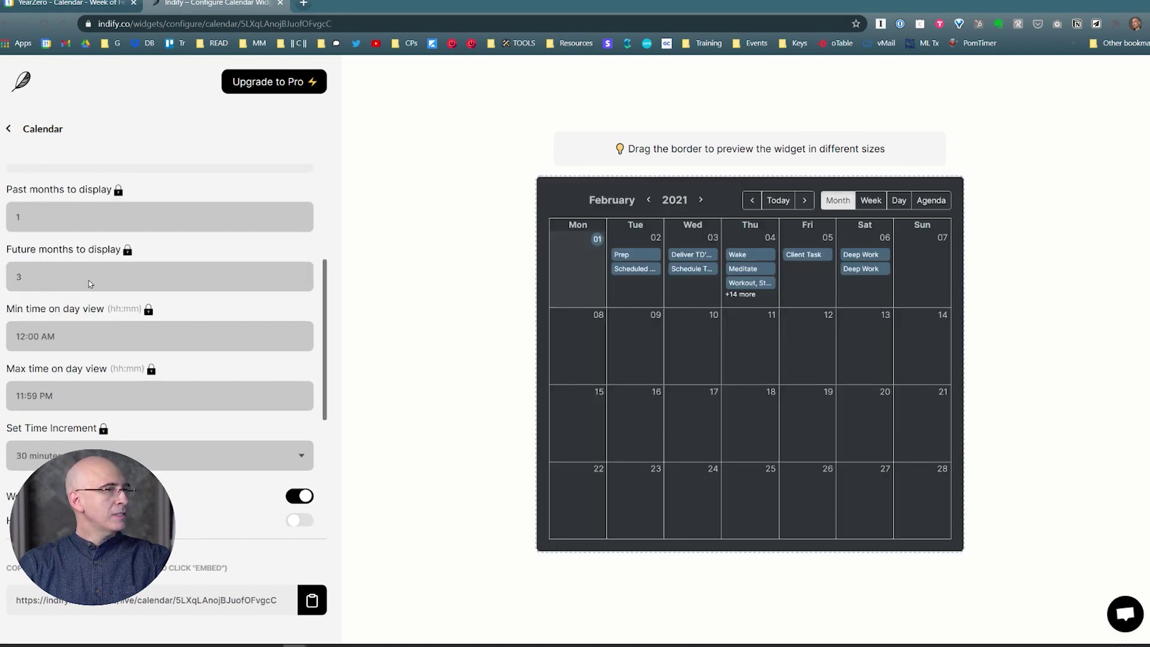
scroll(327, 308, "down", 1)
left_click(278, 90)
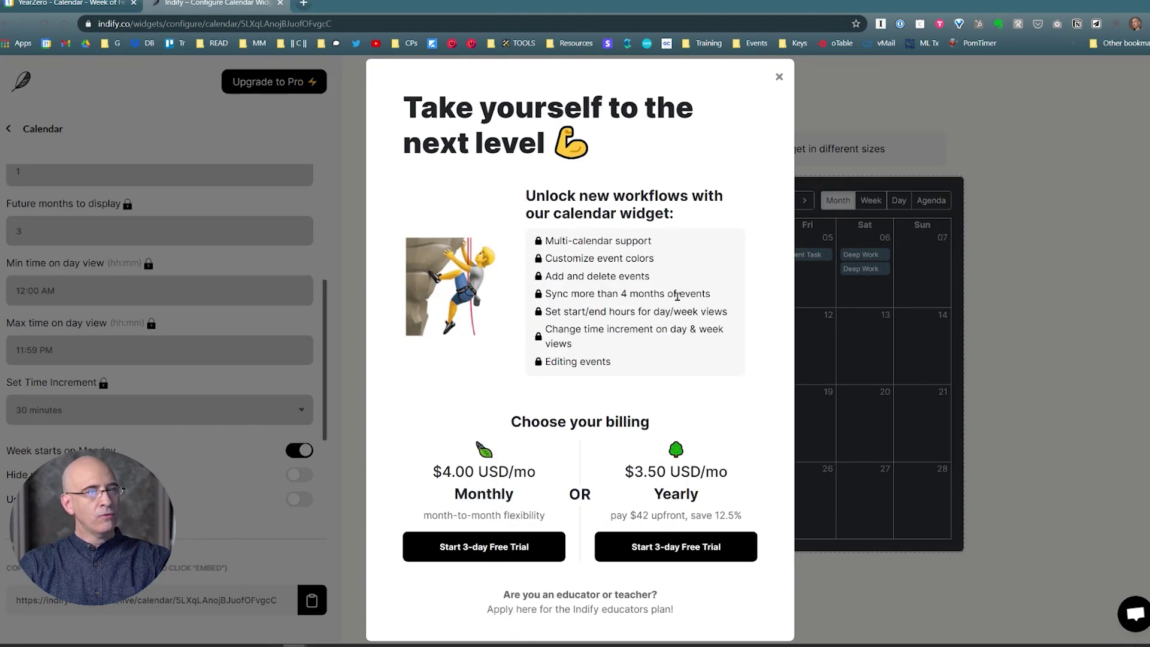
left_click(780, 76)
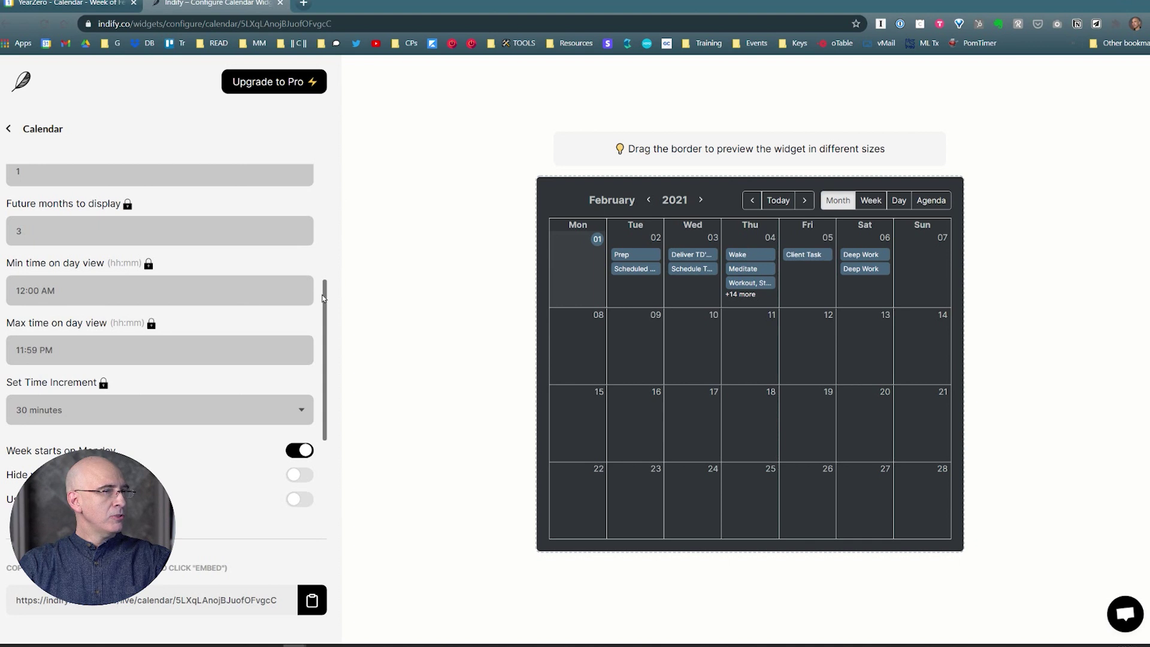
scroll(327, 300, "down", 2)
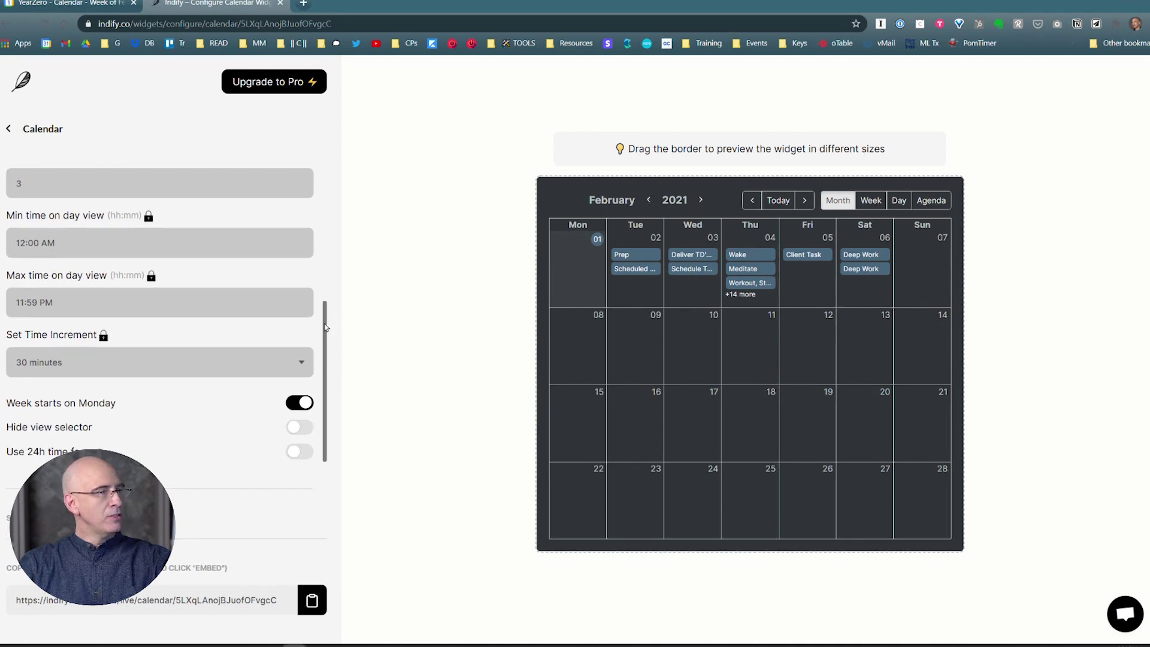
scroll(327, 342, "down", 1)
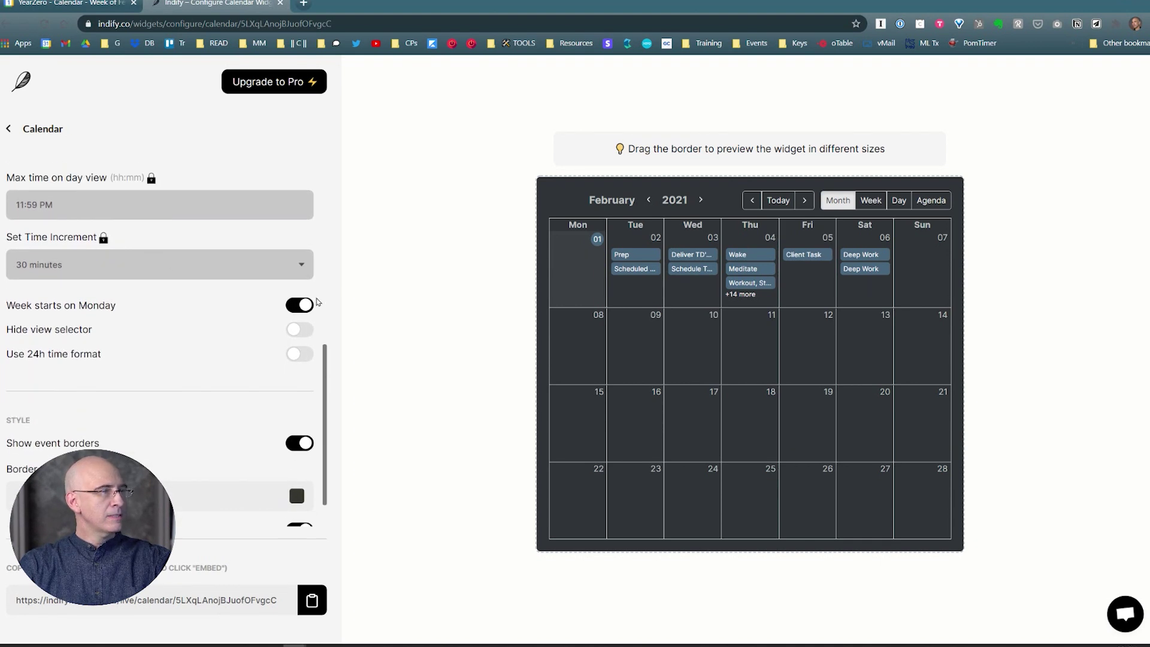
left_click(297, 305)
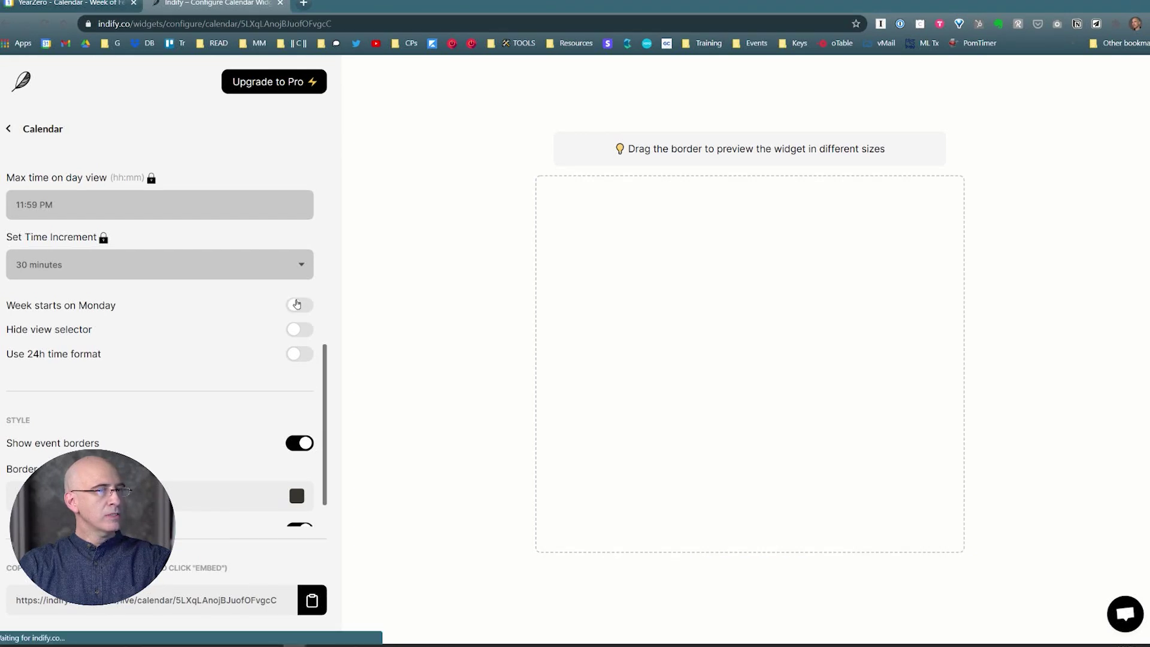
left_click(296, 305)
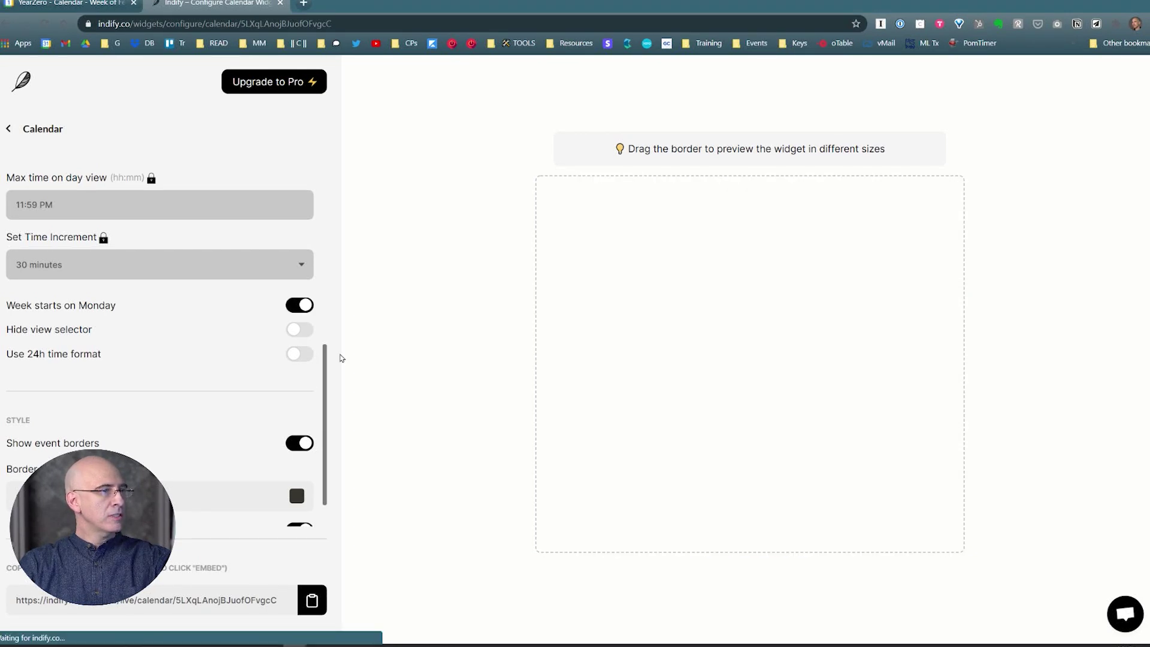
Step: Try the light theme, return to dark mode, and copy the widget's embed link
scroll(331, 381, "down", 1)
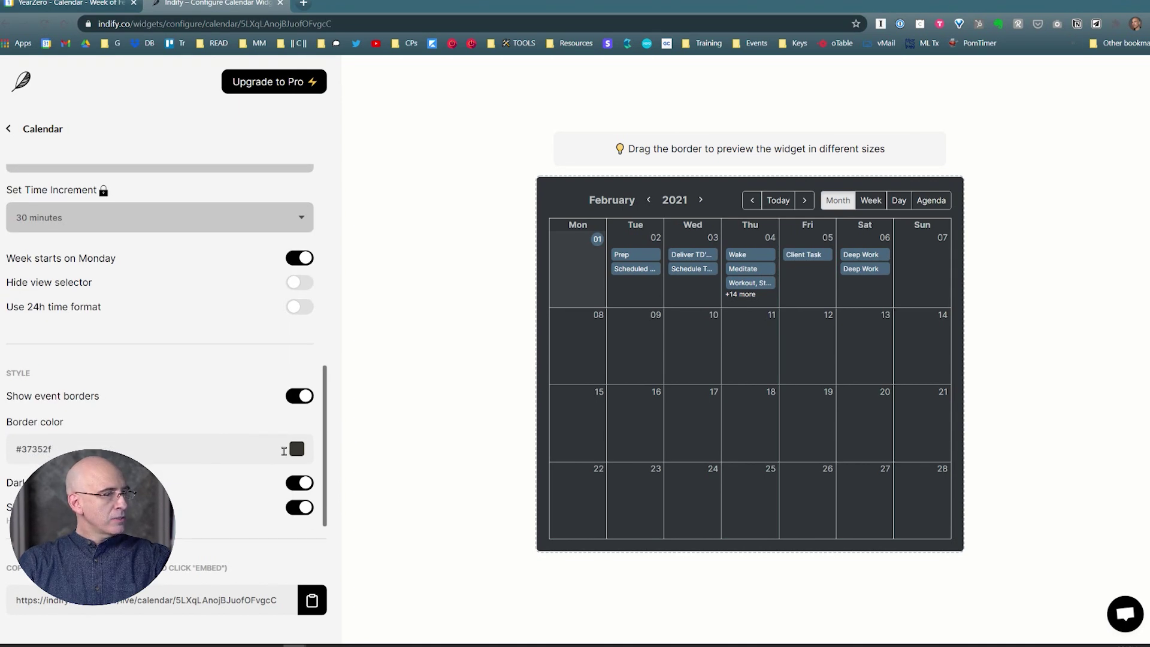
left_click(299, 483)
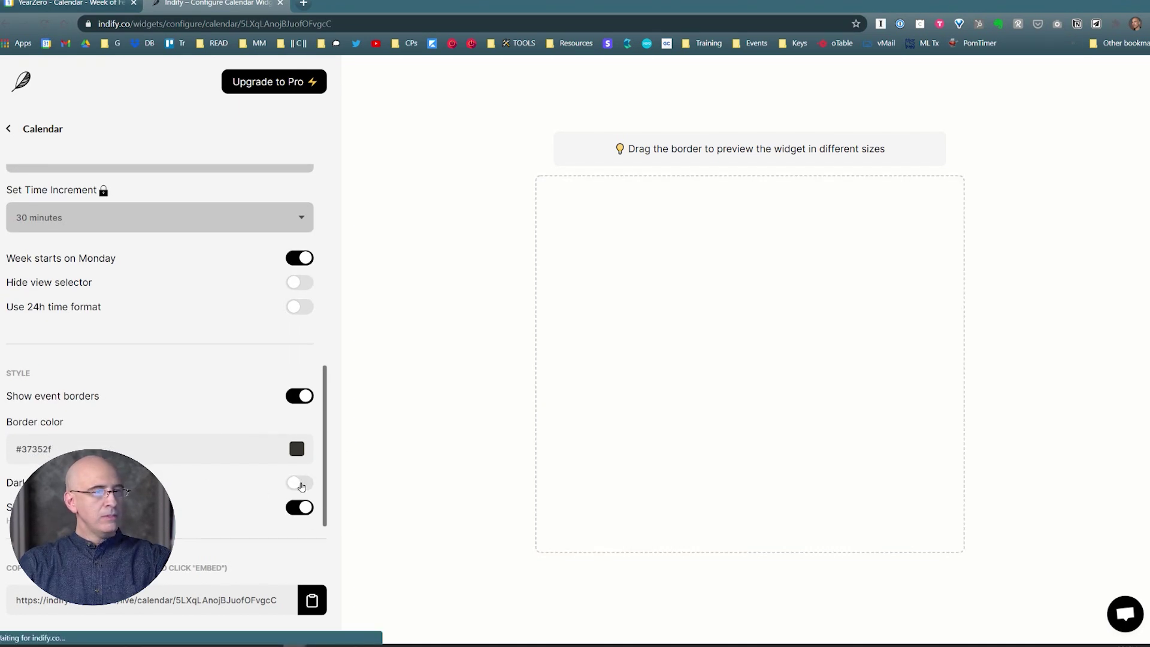
left_click(300, 484)
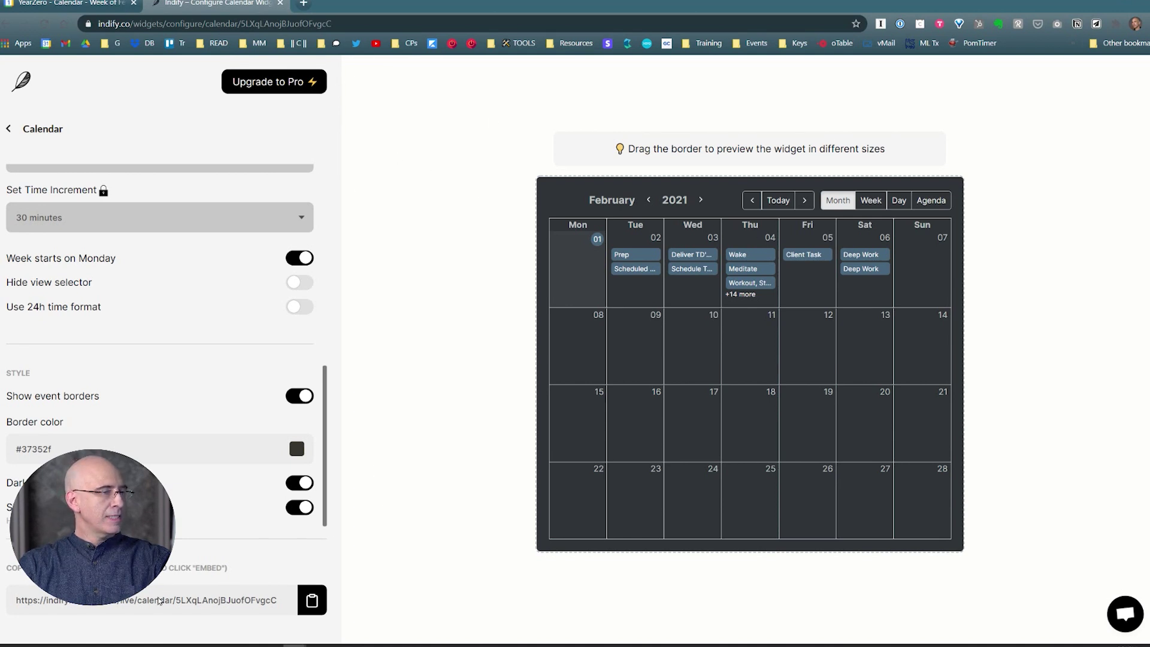
left_click(312, 602)
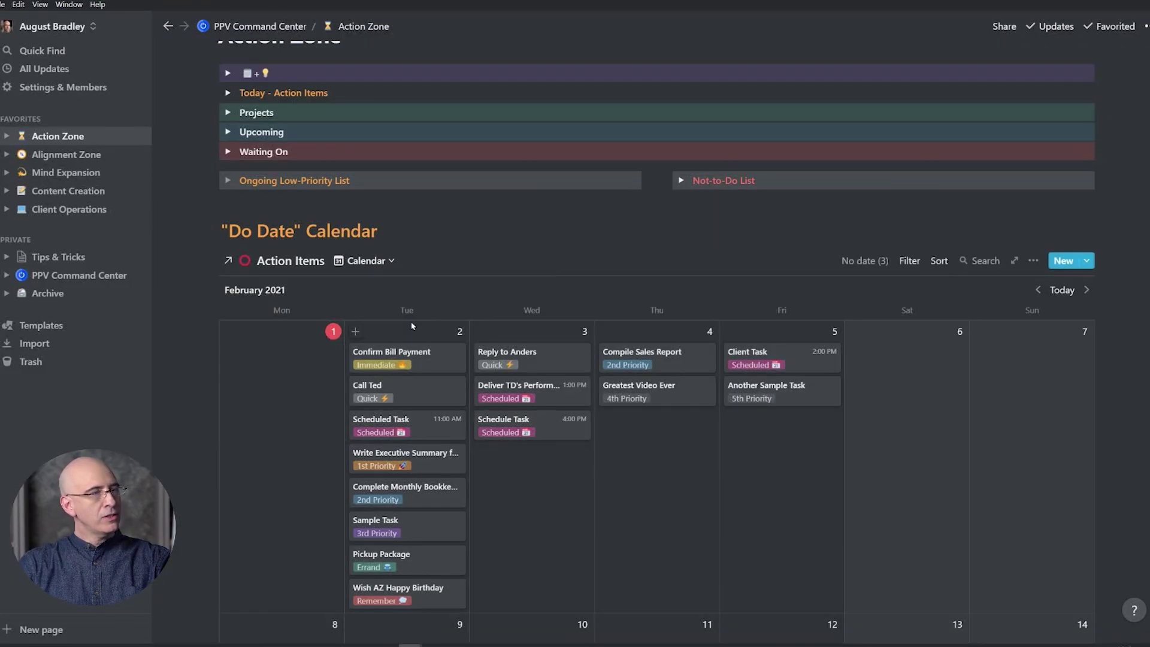
Step: Add a 'Google Cal' toggle under Ongoing Low-Priority List and embed the Indify calendar link inside
left_click(198, 201)
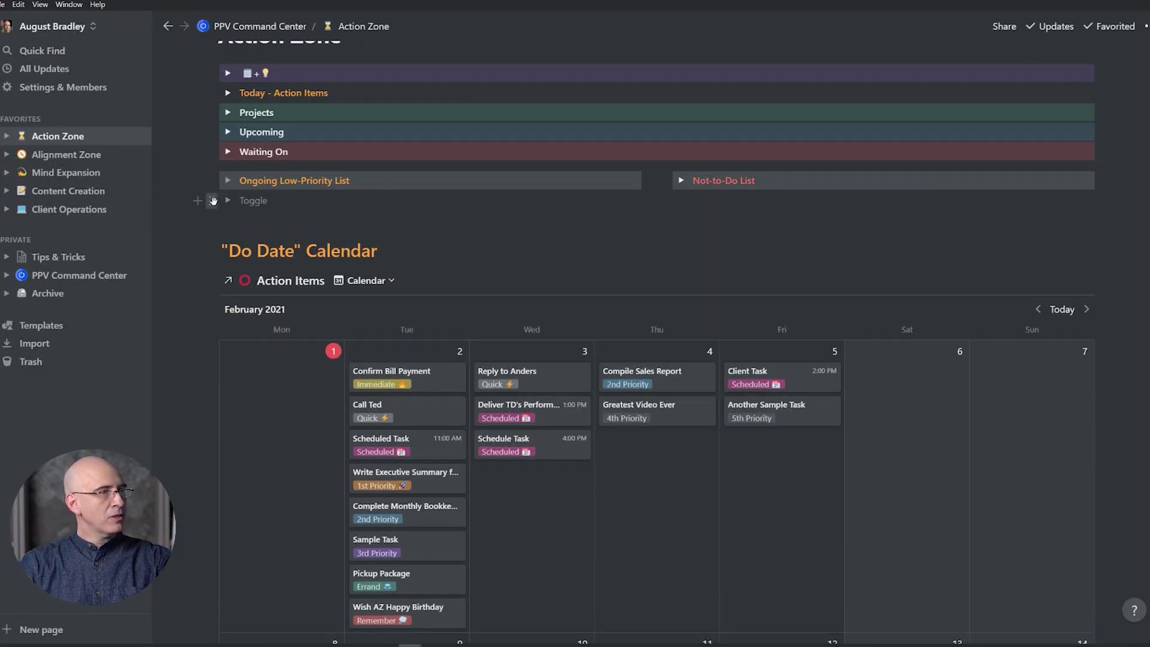
left_click_drag(213, 201, 216, 215)
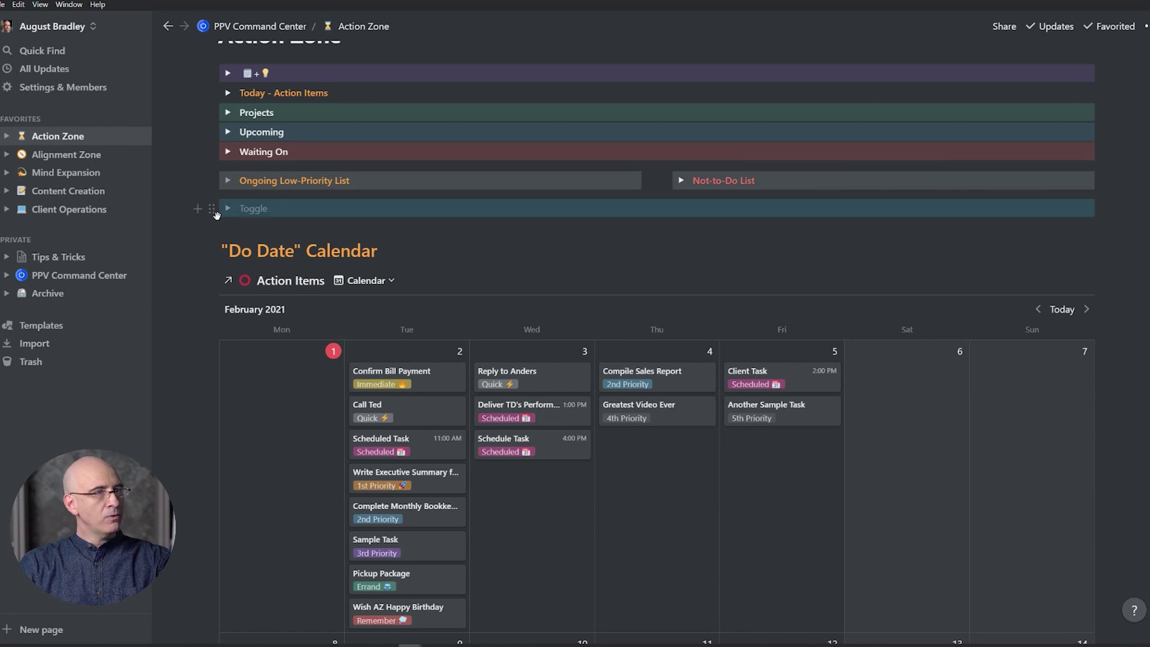
left_click(256, 209)
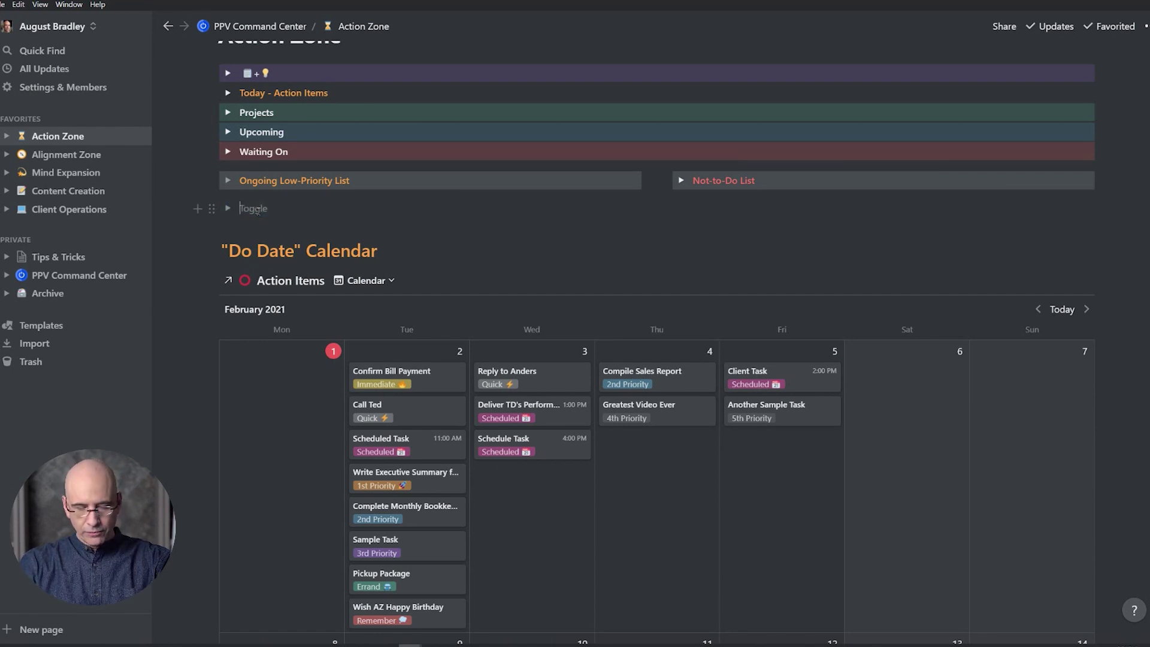
type("Google Cal")
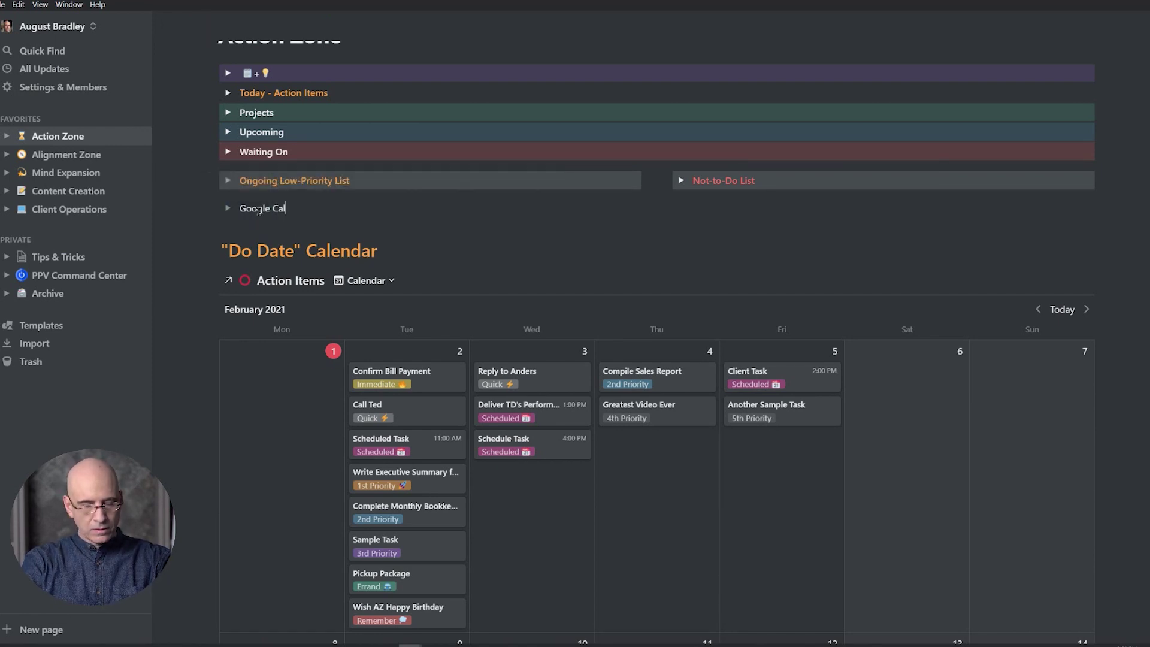
key("Return")
key("ctrl+v")
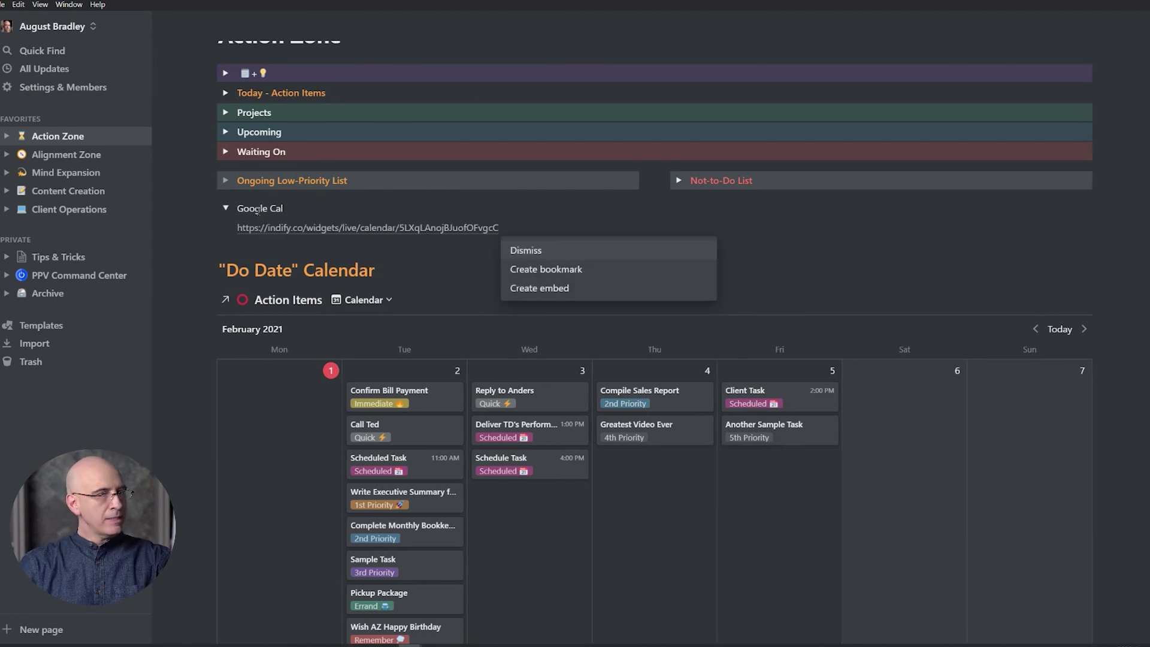
left_click(550, 289)
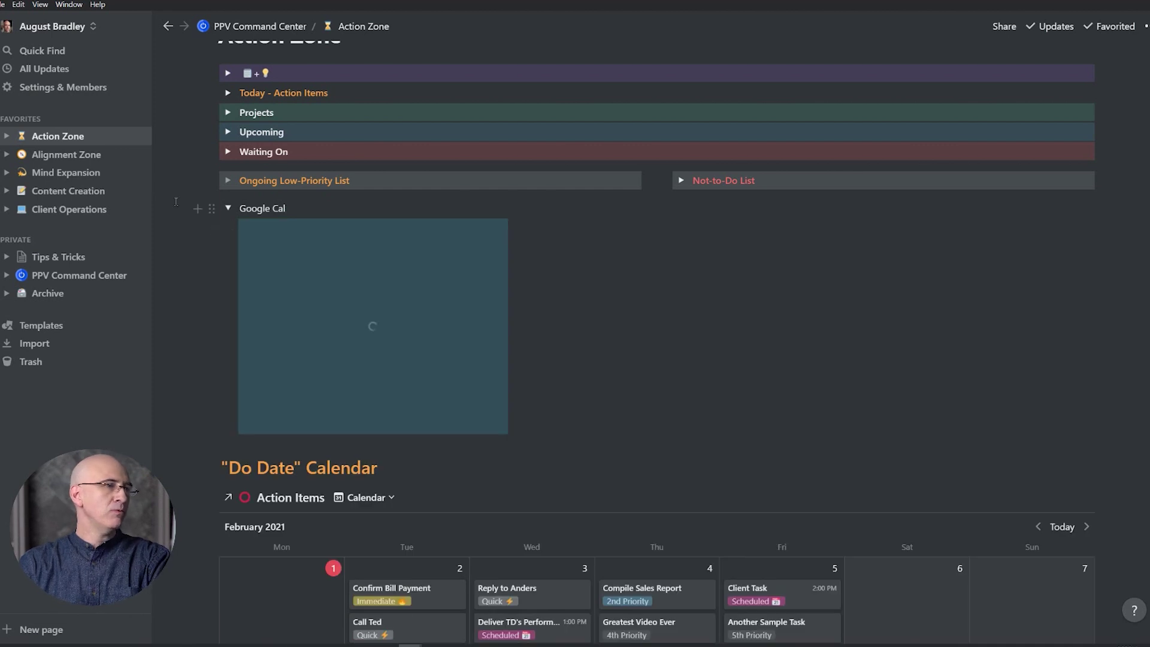
Step: Resize the embedded calendar wider and taller, then shrink it back to a smaller size
scroll(500, 496, "up", 1)
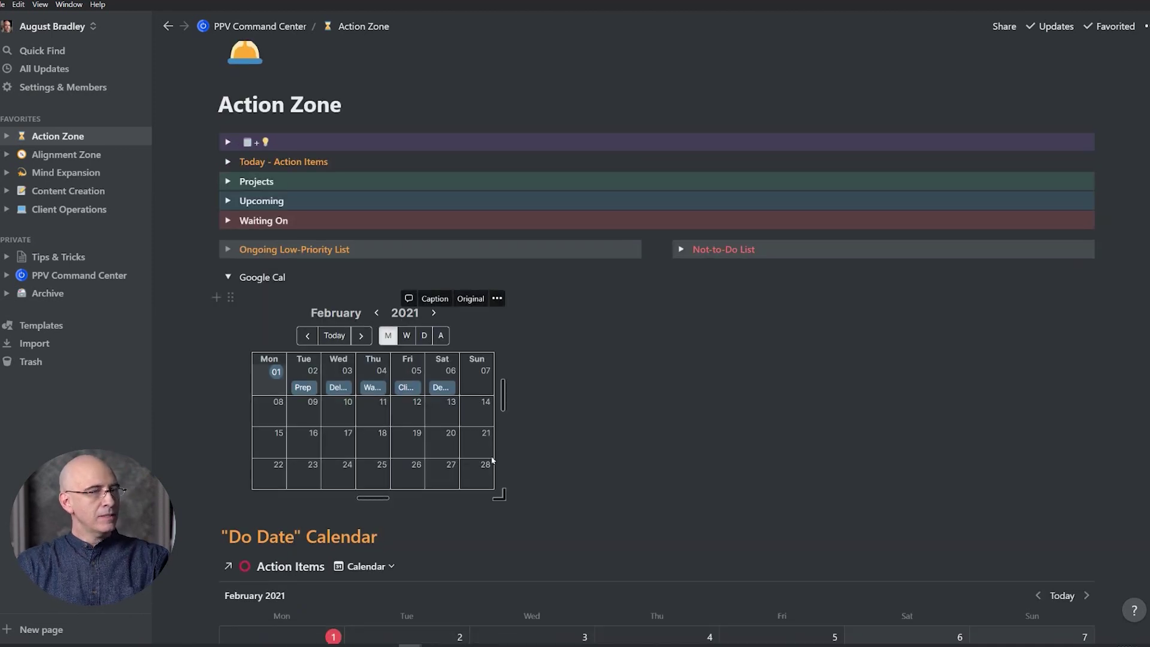
left_click_drag(501, 496, 988, 560)
scroll(994, 557, "down", 3)
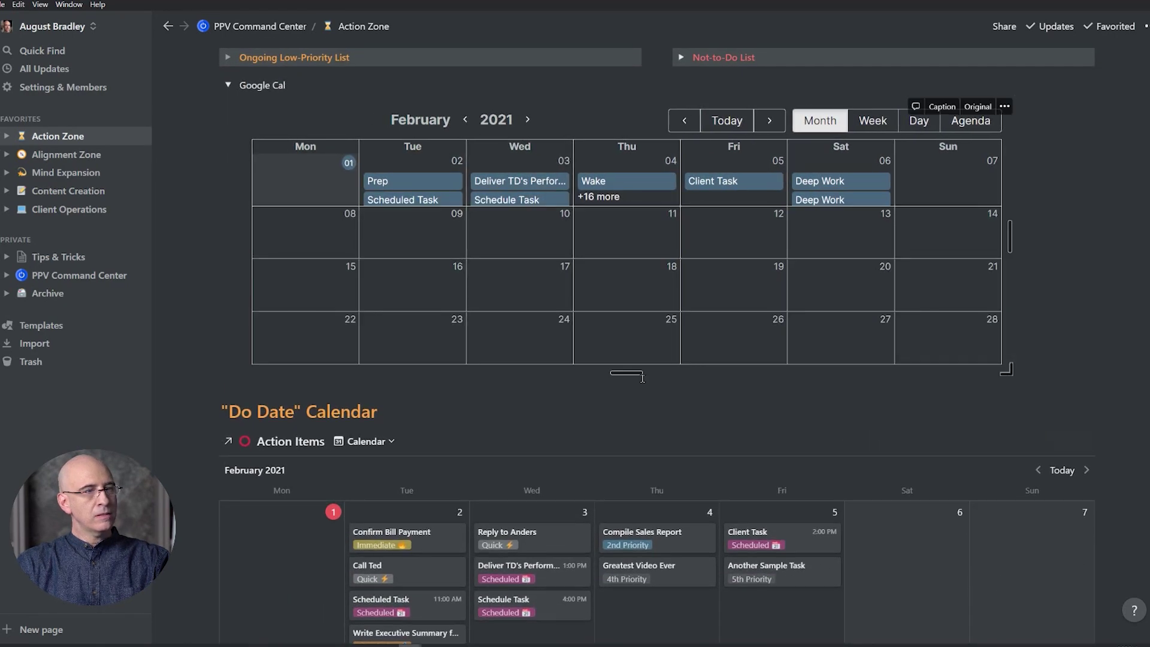
left_click_drag(653, 375, 655, 549)
left_click(228, 109)
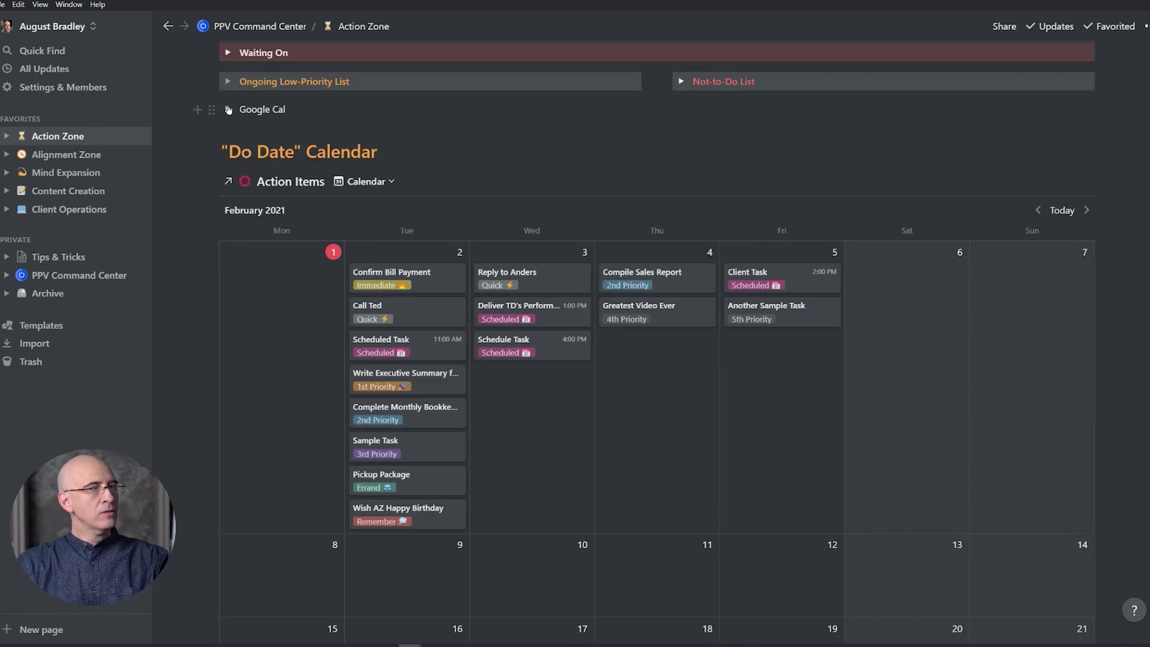
left_click(228, 109)
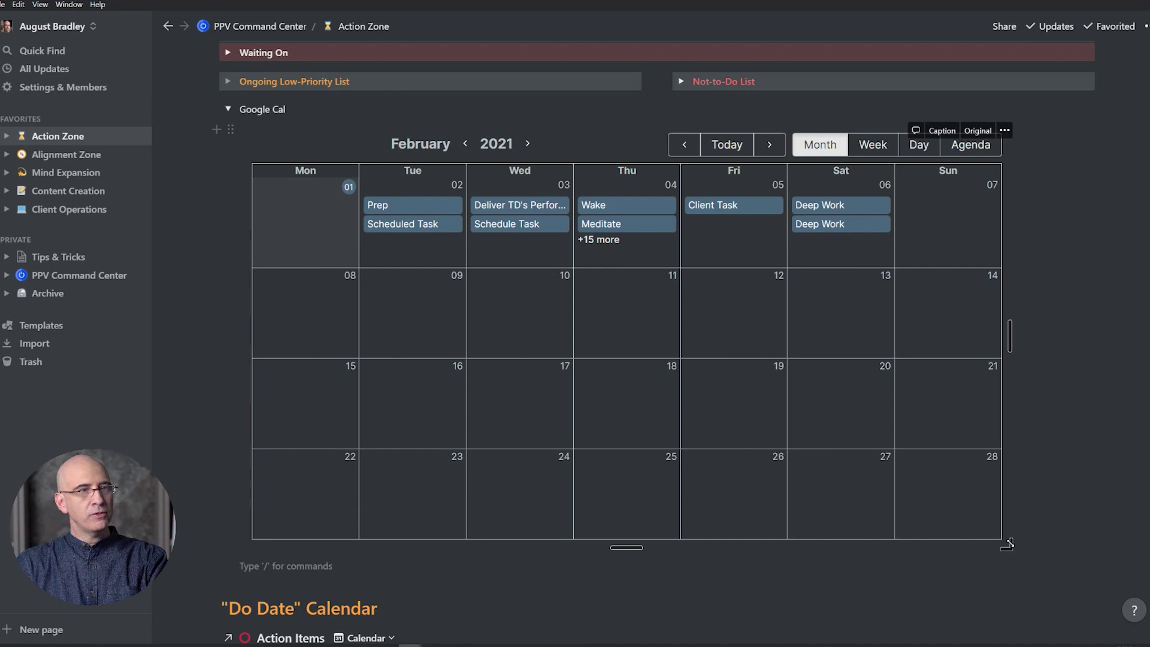
left_click_drag(1009, 543, 645, 375)
Step: Move Google Cal into the left column and cycle the calendar through week, day, agenda, month views
scroll(214, 152, "up", 1)
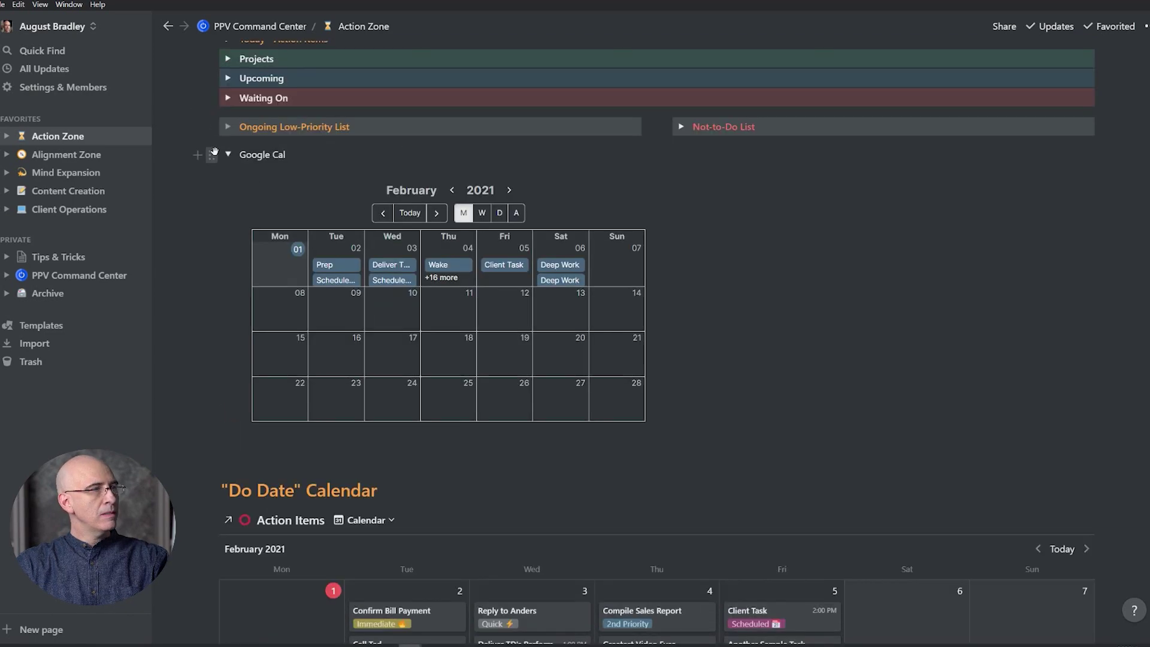
left_click_drag(214, 154, 228, 136)
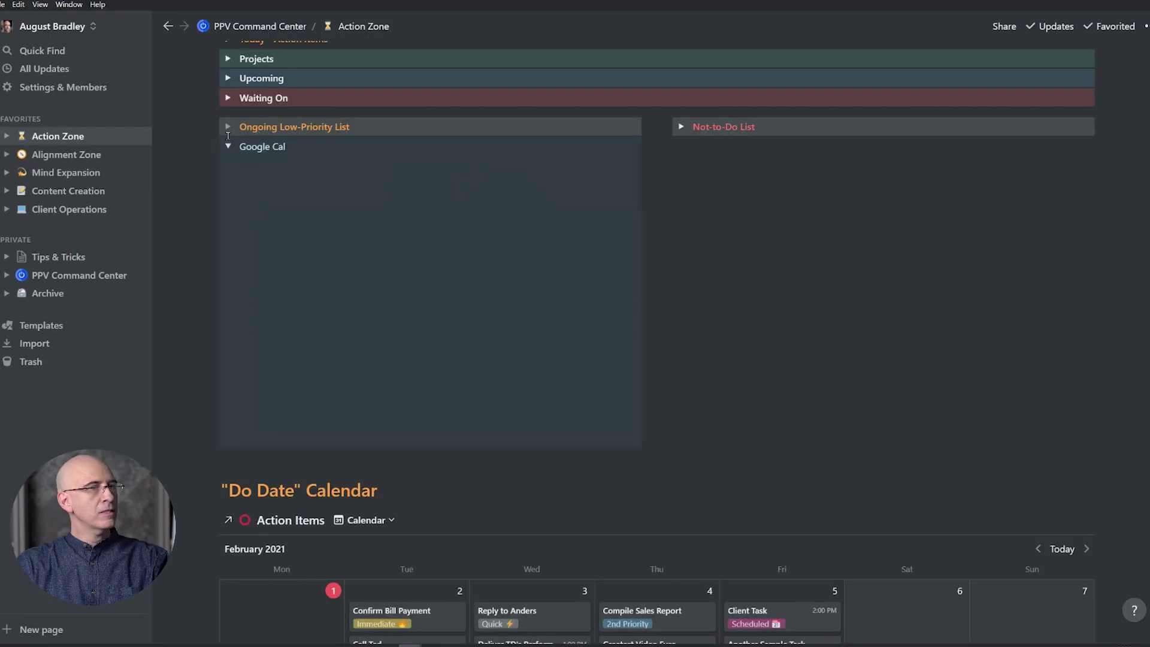
left_click(471, 205)
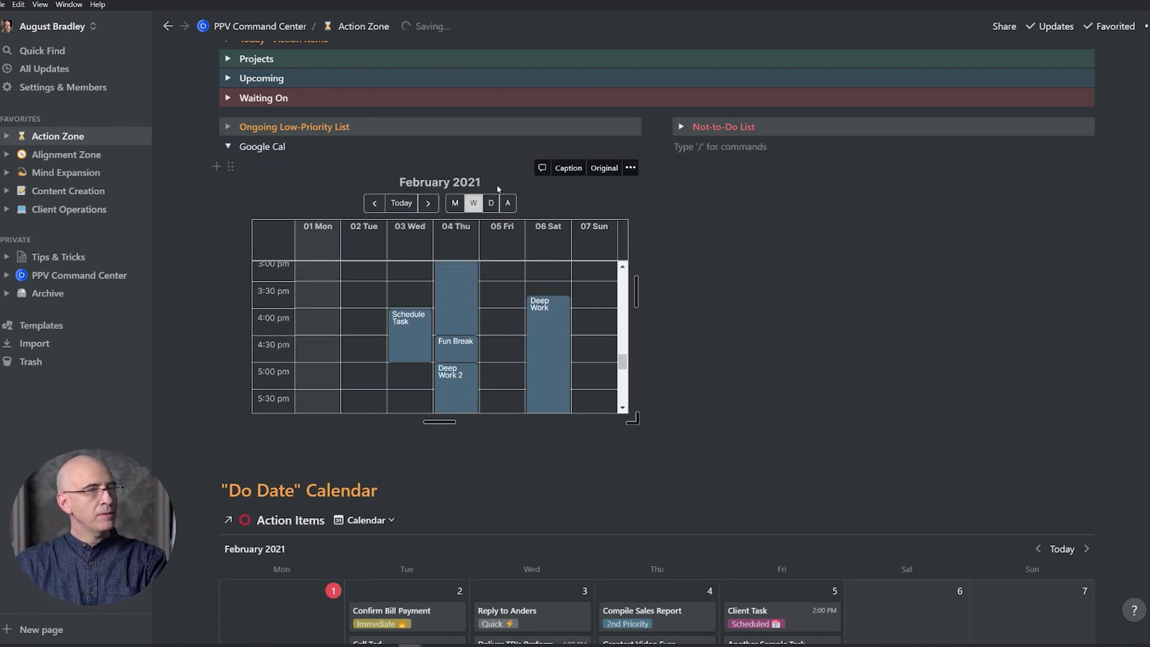
left_click(491, 203)
left_click(510, 203)
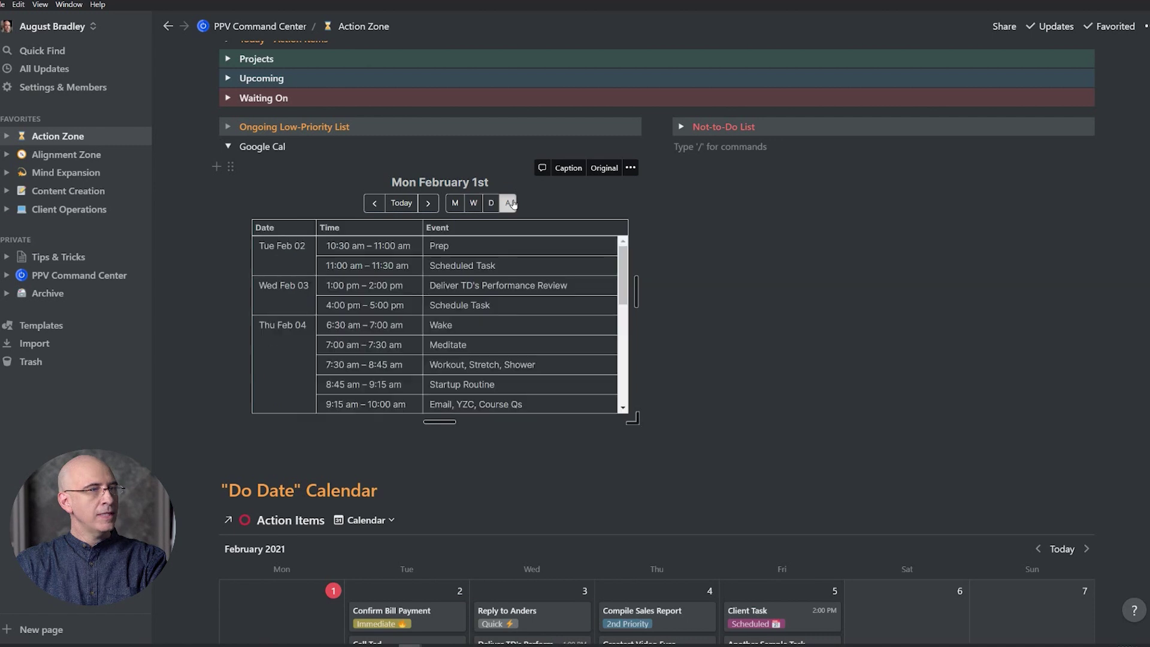
scroll(517, 272, "down", 5)
scroll(517, 272, "up", 5)
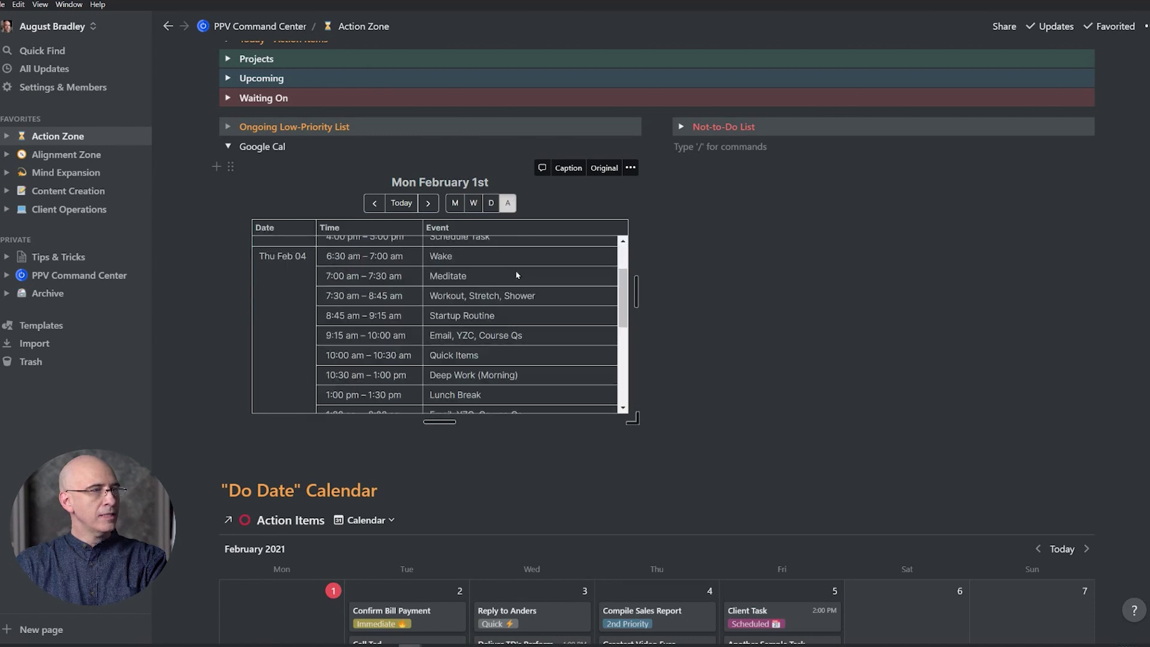
left_click(458, 204)
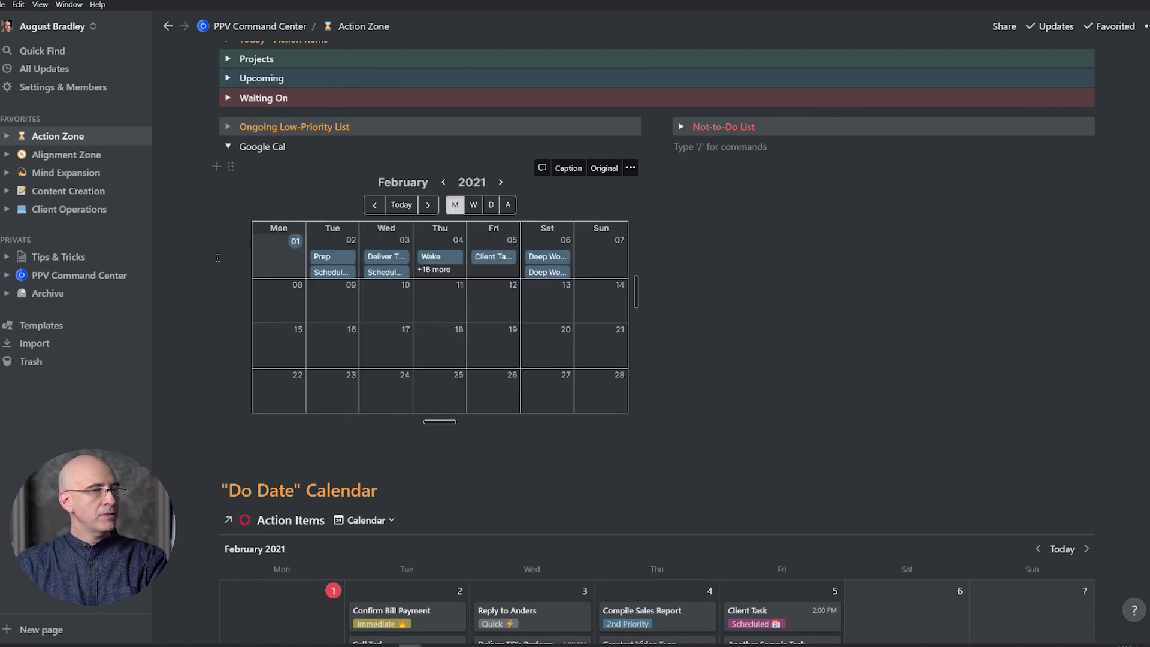
Step: Open and close Wednesday's Schedule Task event details, then collapse the Google Cal toggle
scroll(392, 281, "down", 3)
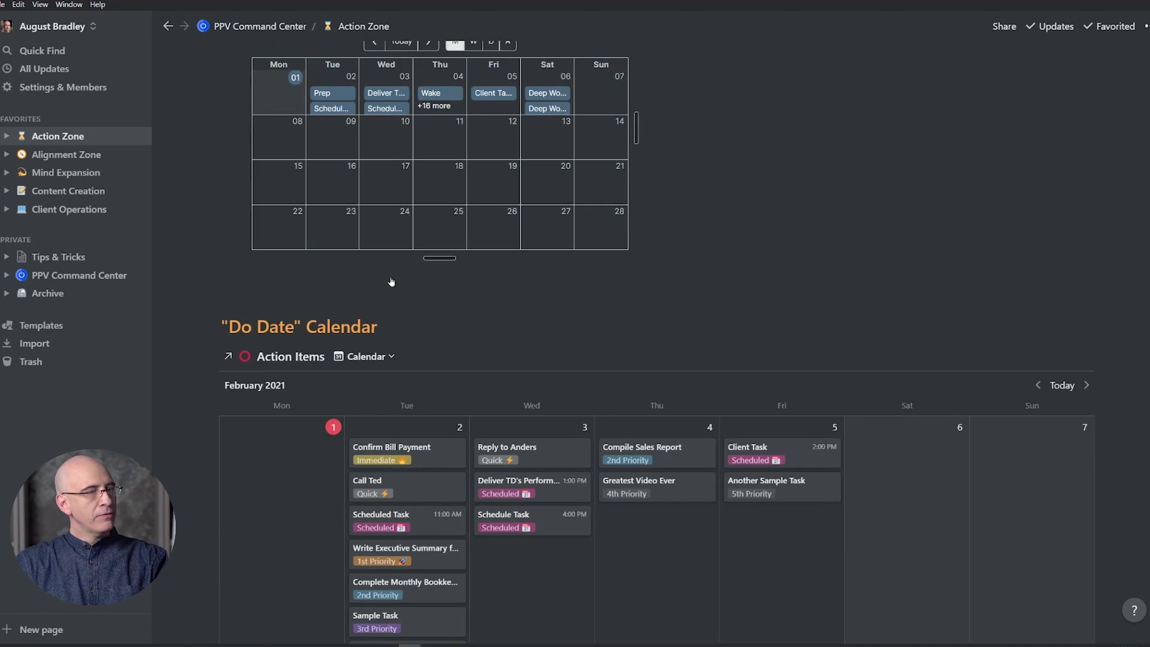
scroll(468, 174, "up", 2)
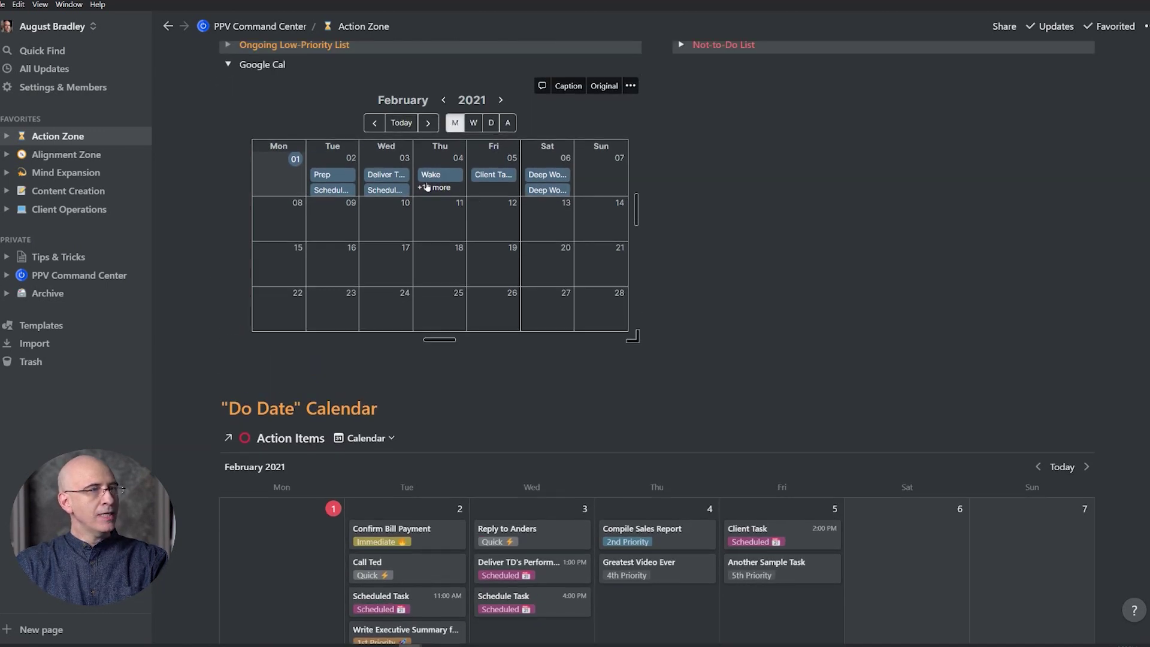
left_click(399, 190)
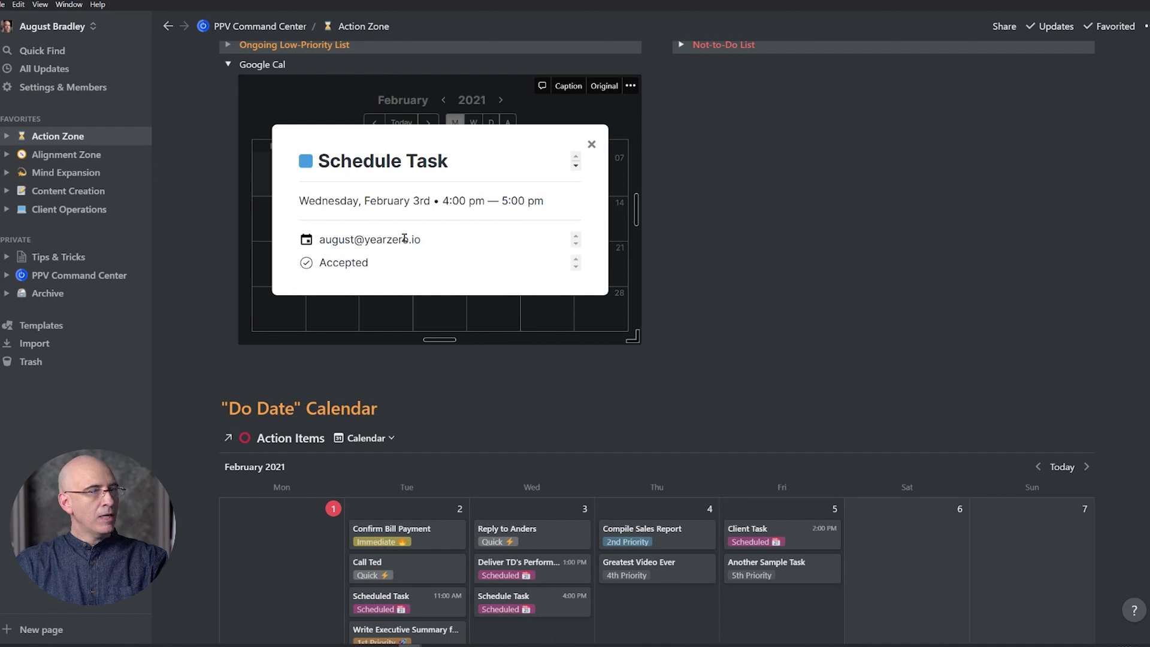
left_click(592, 146)
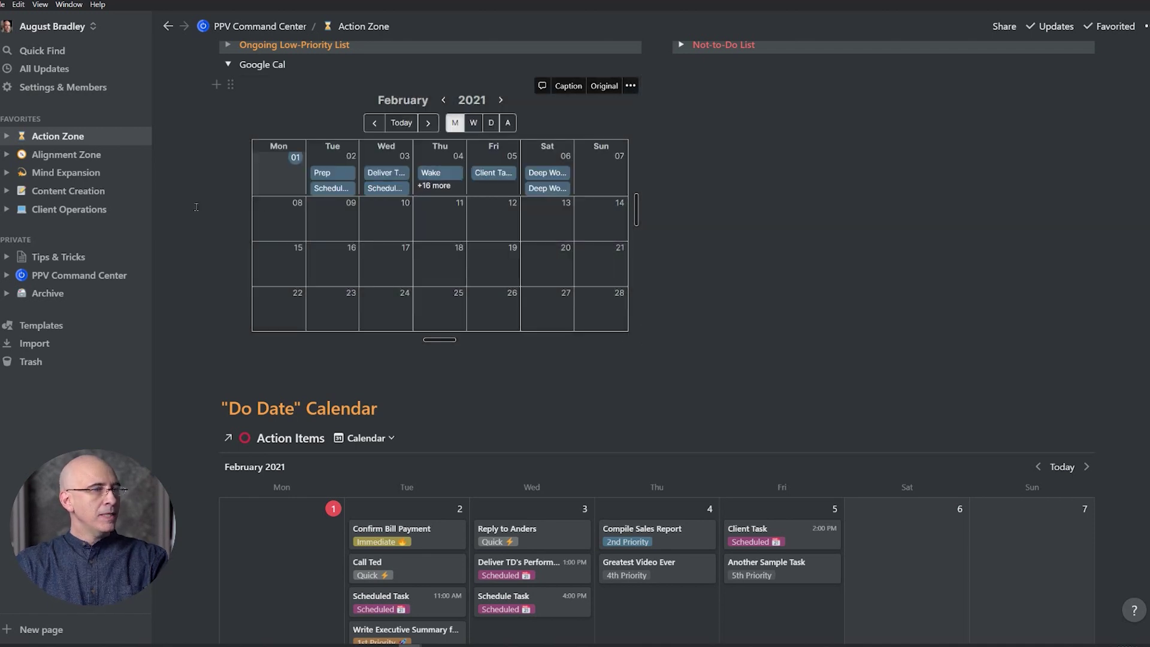
scroll(453, 259, "up", 2)
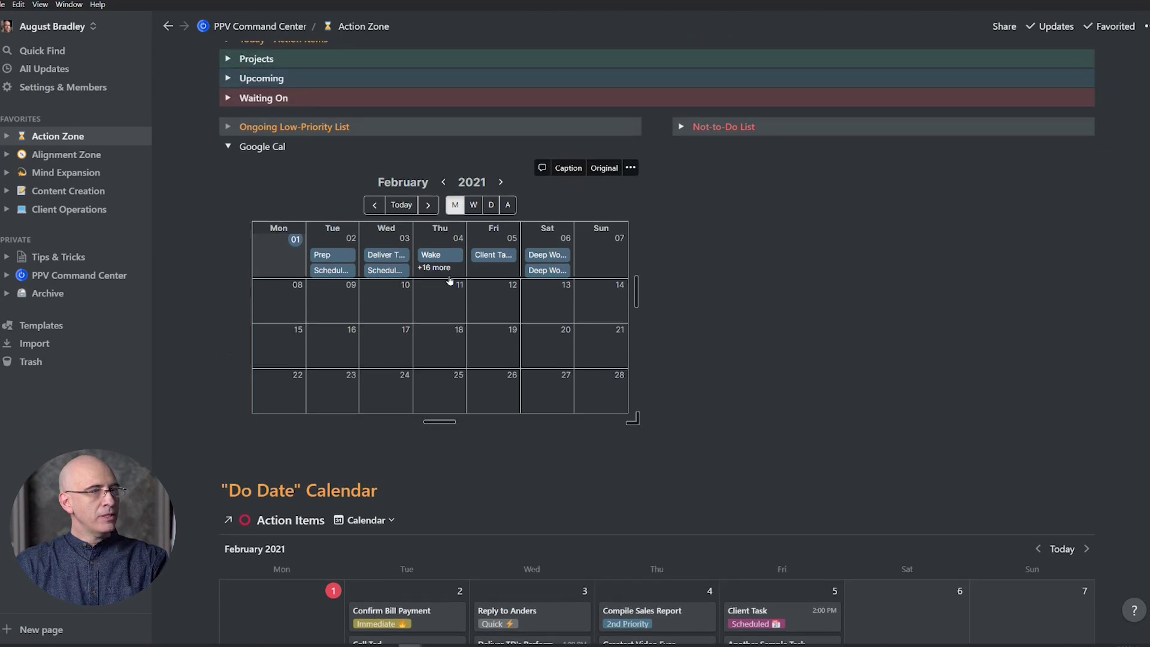
scroll(453, 264, "down", 4)
scroll(492, 205, "up", 6)
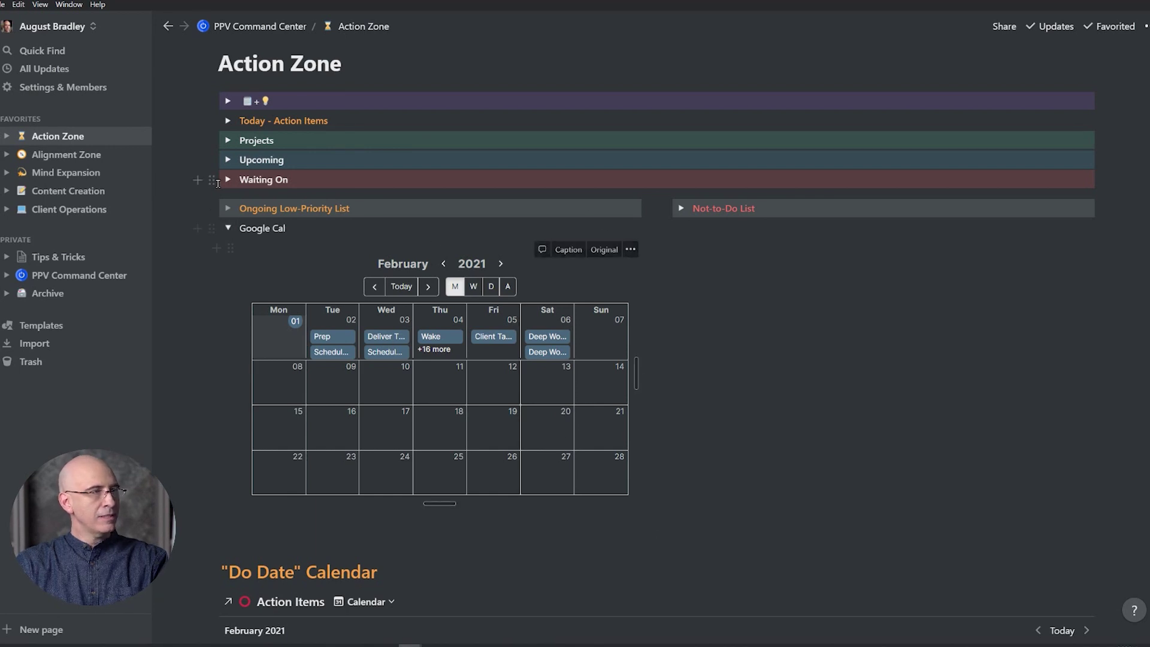
left_click(228, 229)
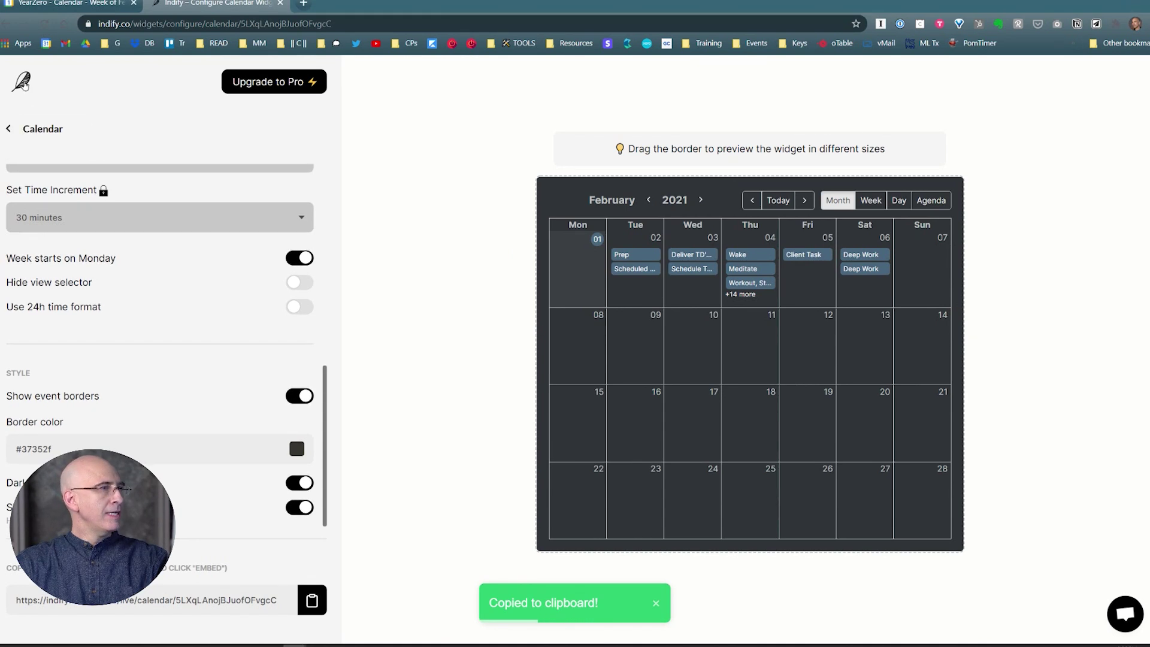
Step: Go to the Indify home page and open the Time Perspective progress-bar widget's settings
left_click(24, 85)
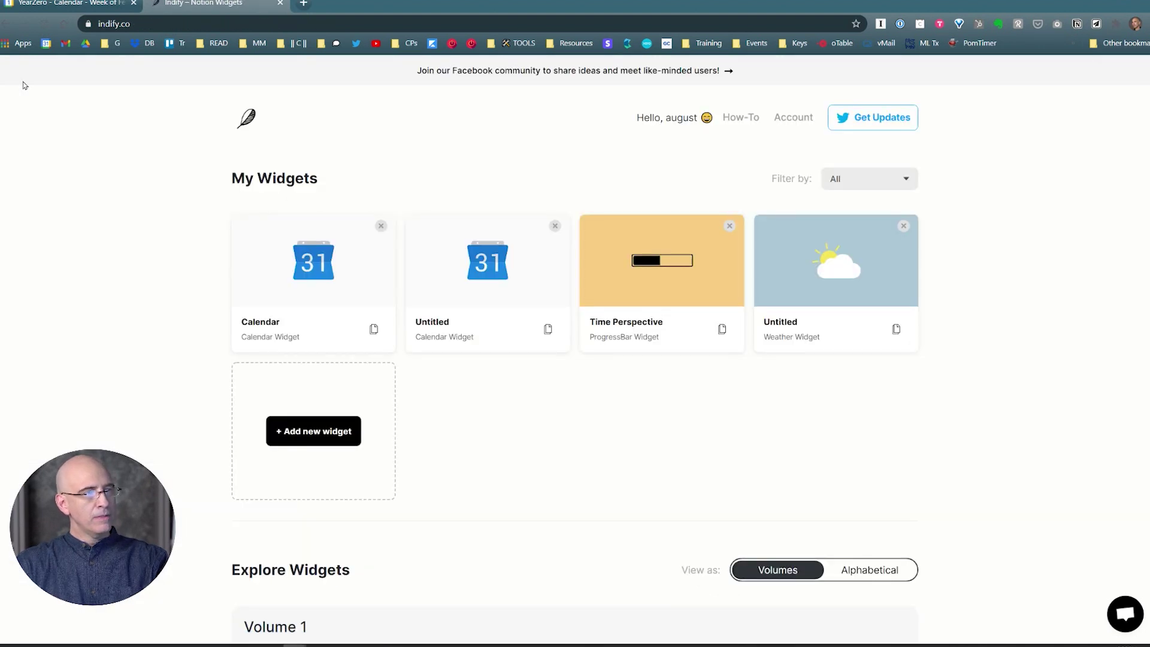
left_click(653, 258)
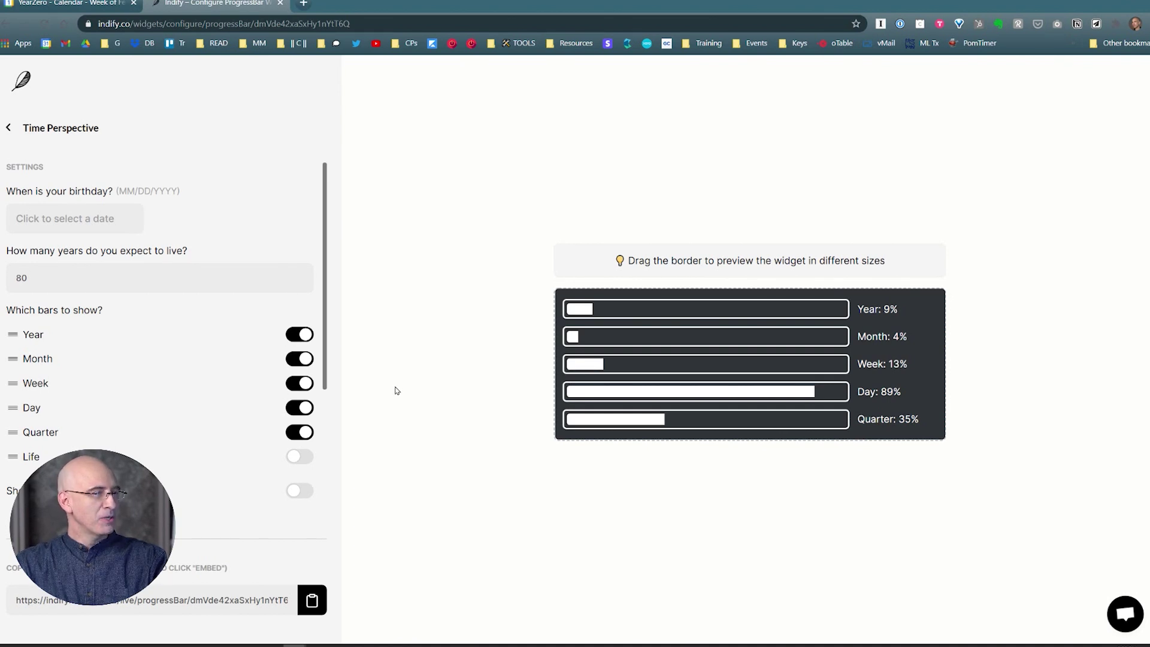
Step: Expand Google Cal and embed the progress-bar widget link in a block beside the calendar
key("alt+Tab")
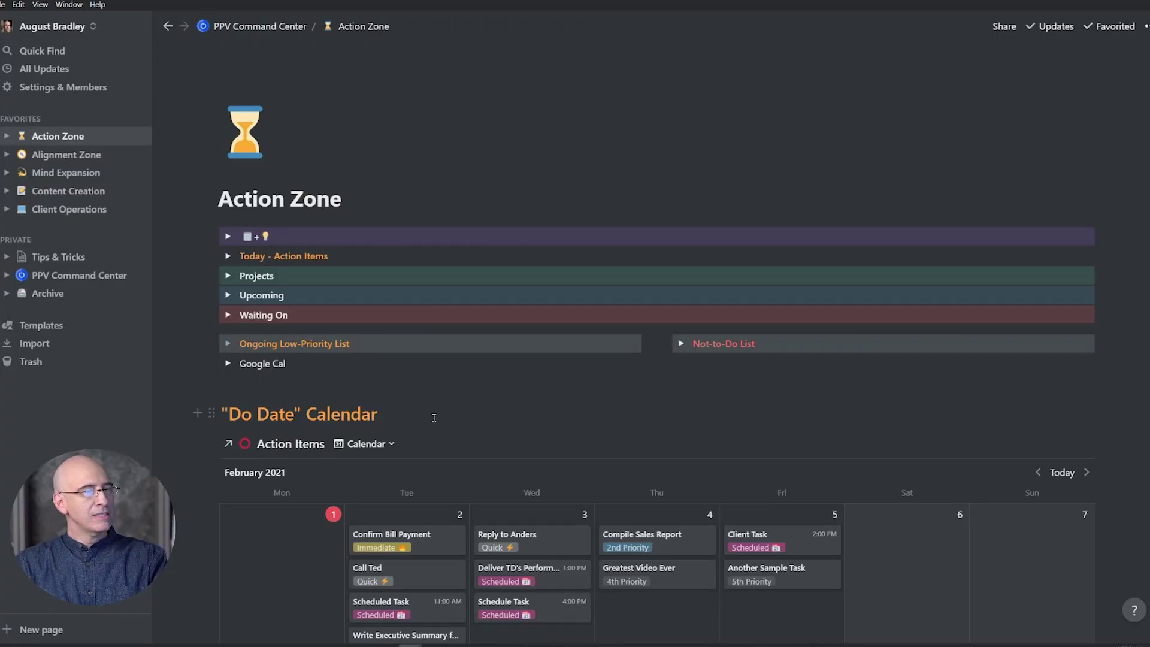
left_click(227, 363)
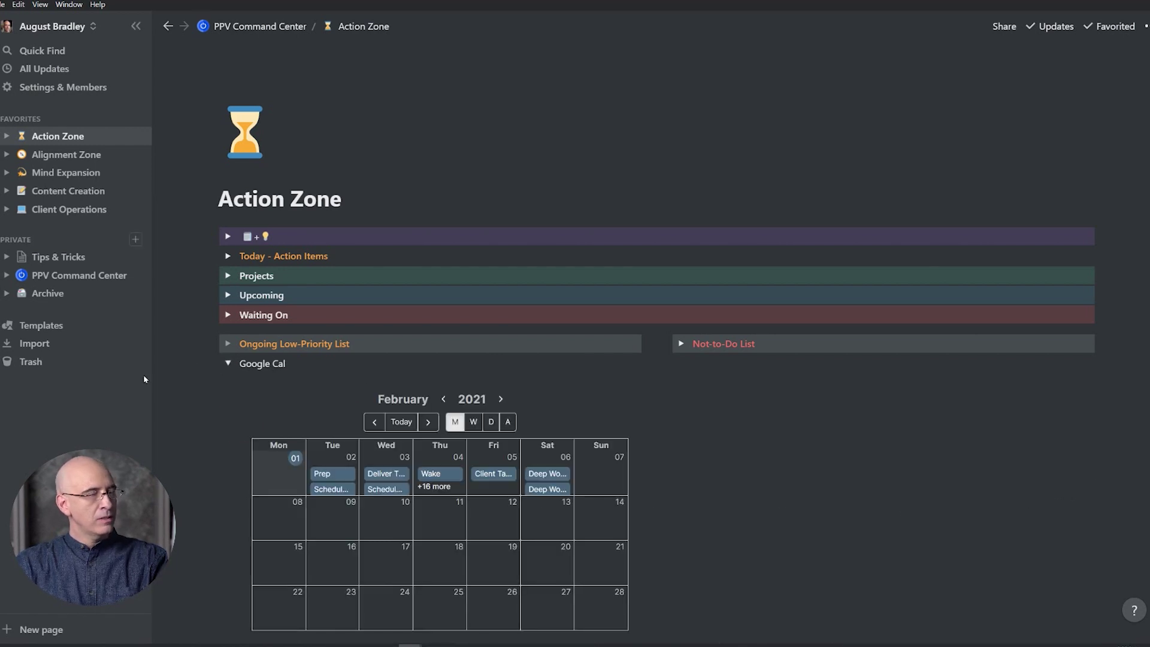
left_click(716, 366)
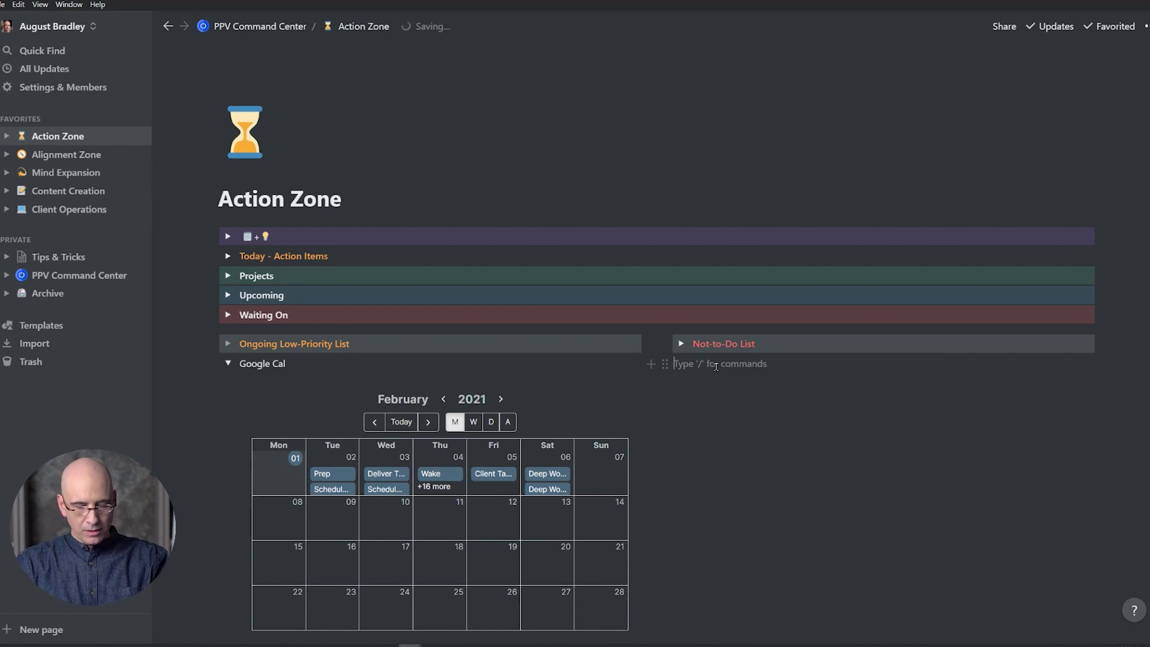
key("ctrl+v")
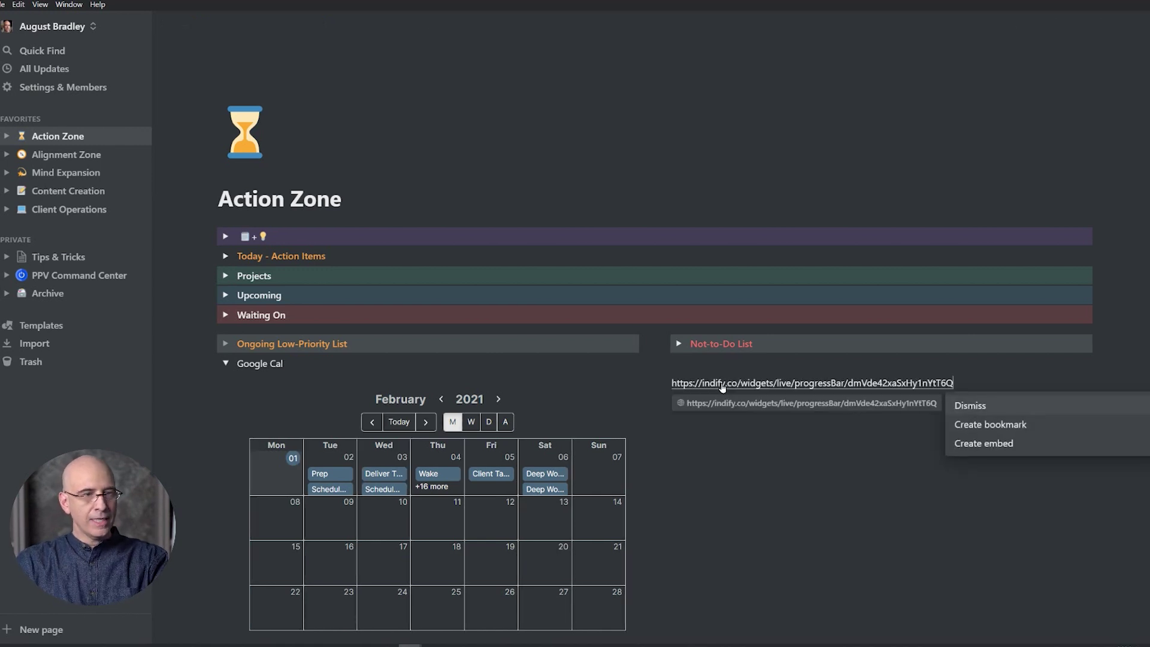
scroll(958, 419, "down", 3)
left_click(977, 303)
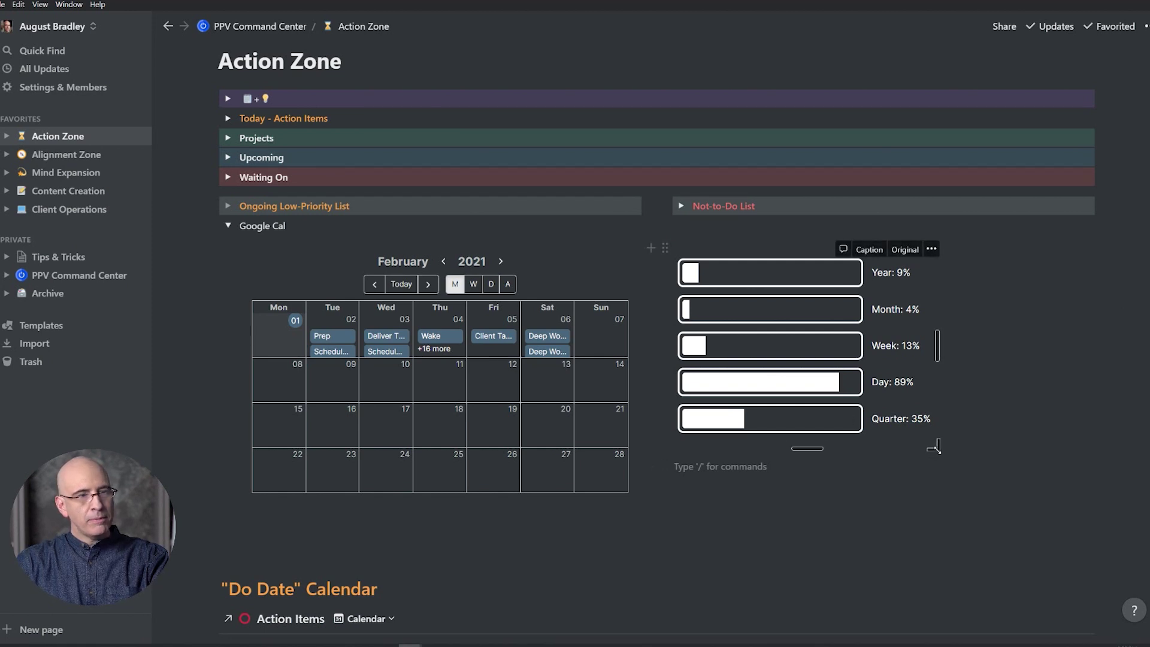
Step: Shrink the progress-bar embed's height and width to a compact size
left_click_drag(933, 444, 960, 415)
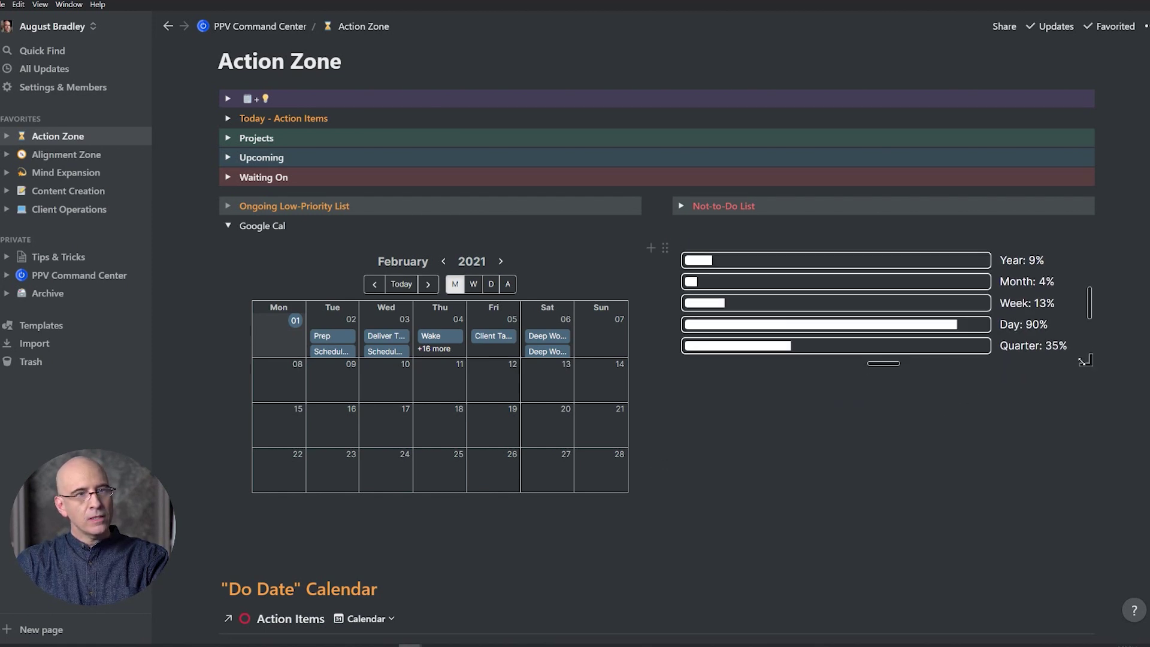
scroll(839, 389, "up", 2)
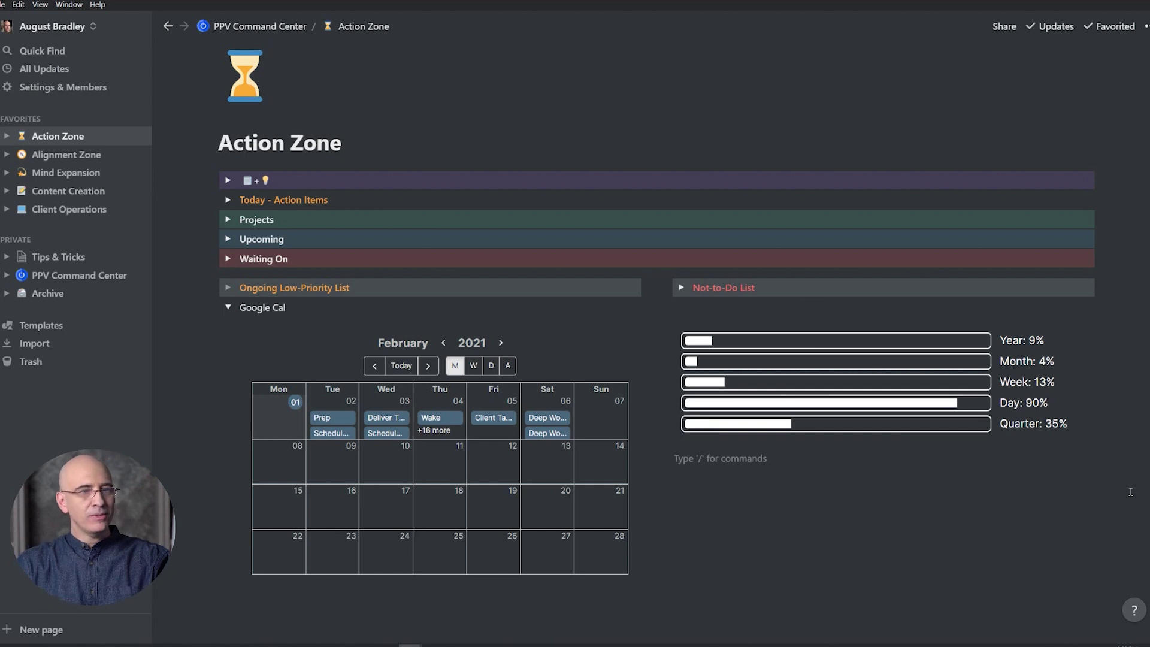
mouse_move(829, 398)
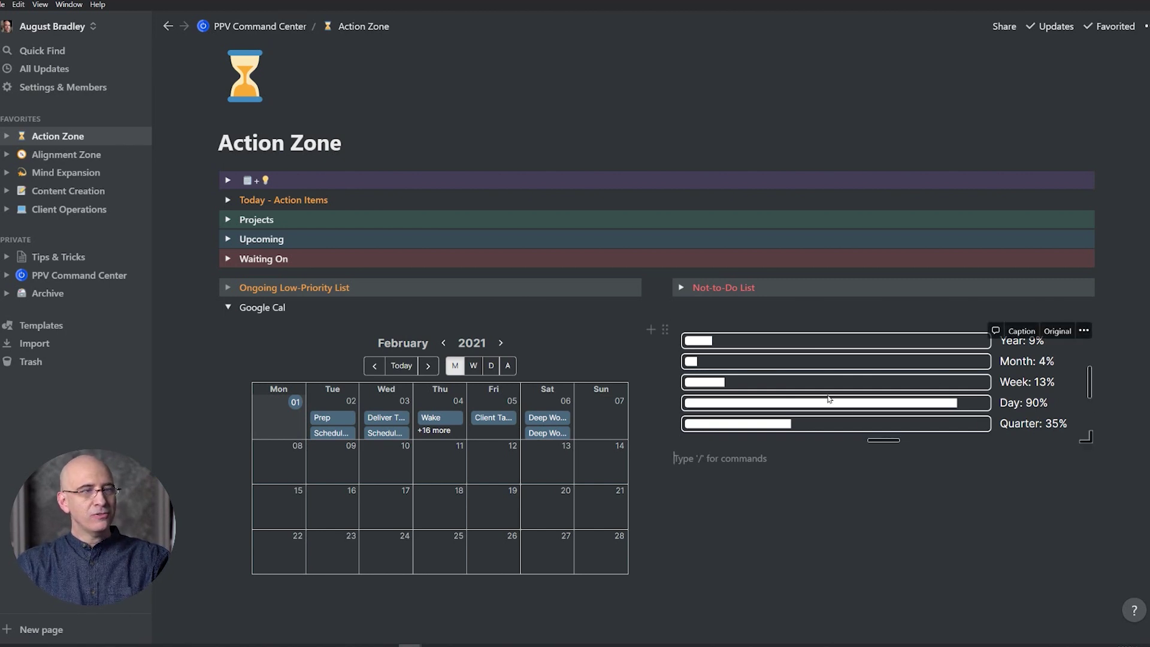
left_click_drag(1085, 437, 917, 417)
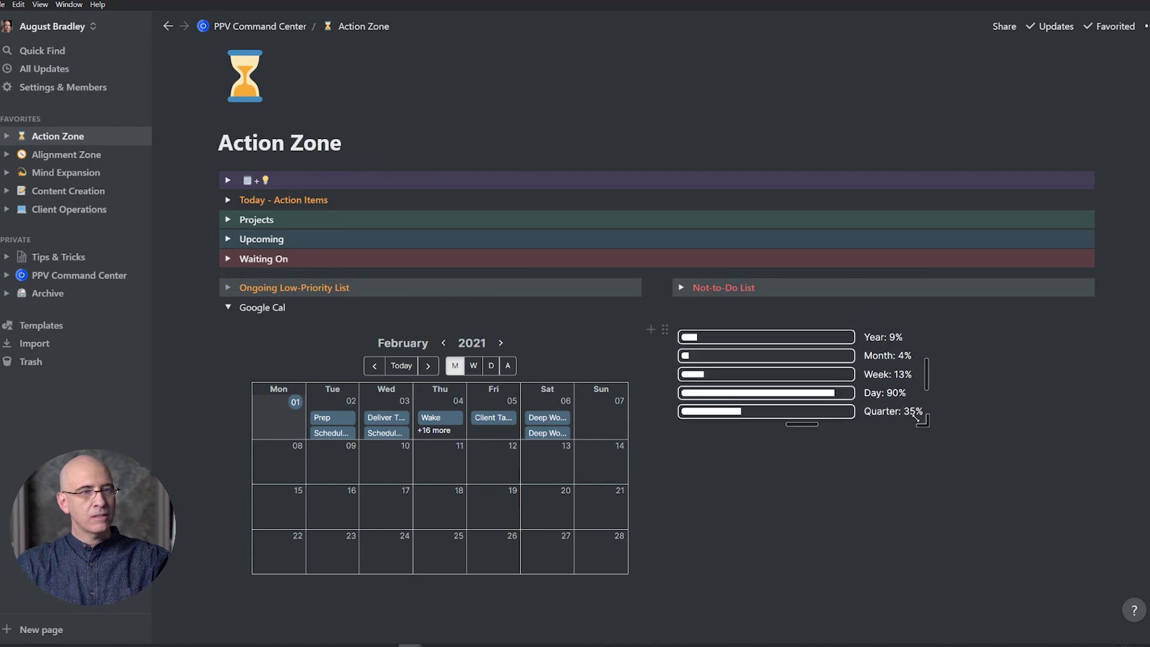
key("alt+Tab")
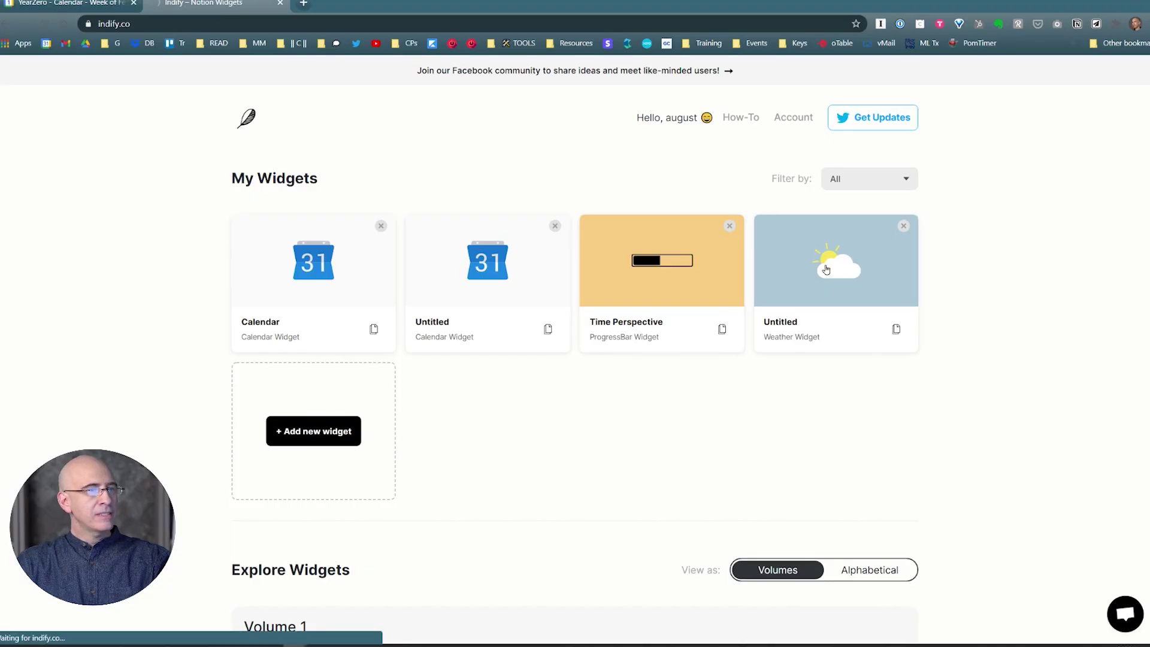
Step: Open the weather widget, keep dark mode and greyscale icons on, and copy its embed link
left_click(826, 270)
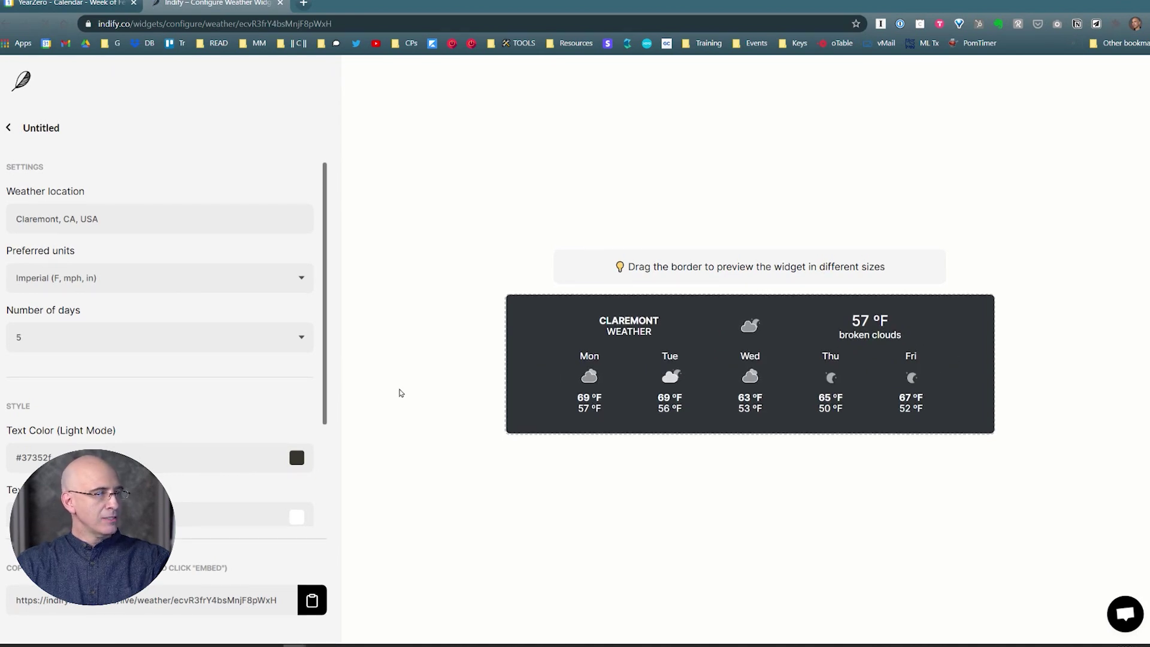
scroll(301, 421, "down", 3)
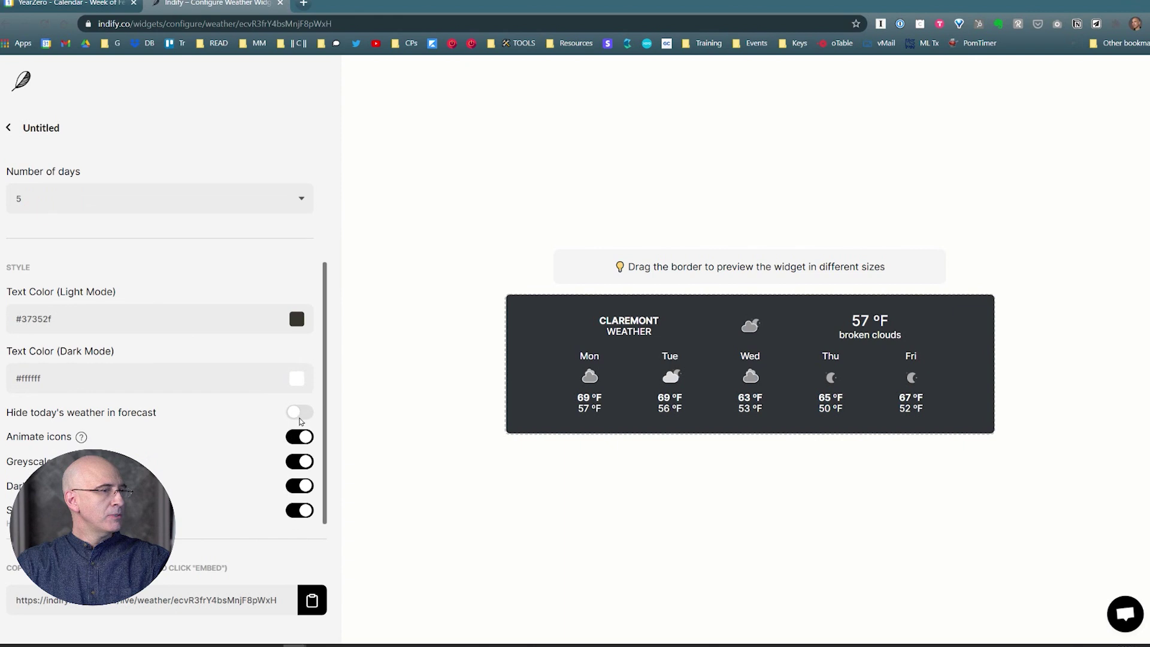
left_click(299, 484)
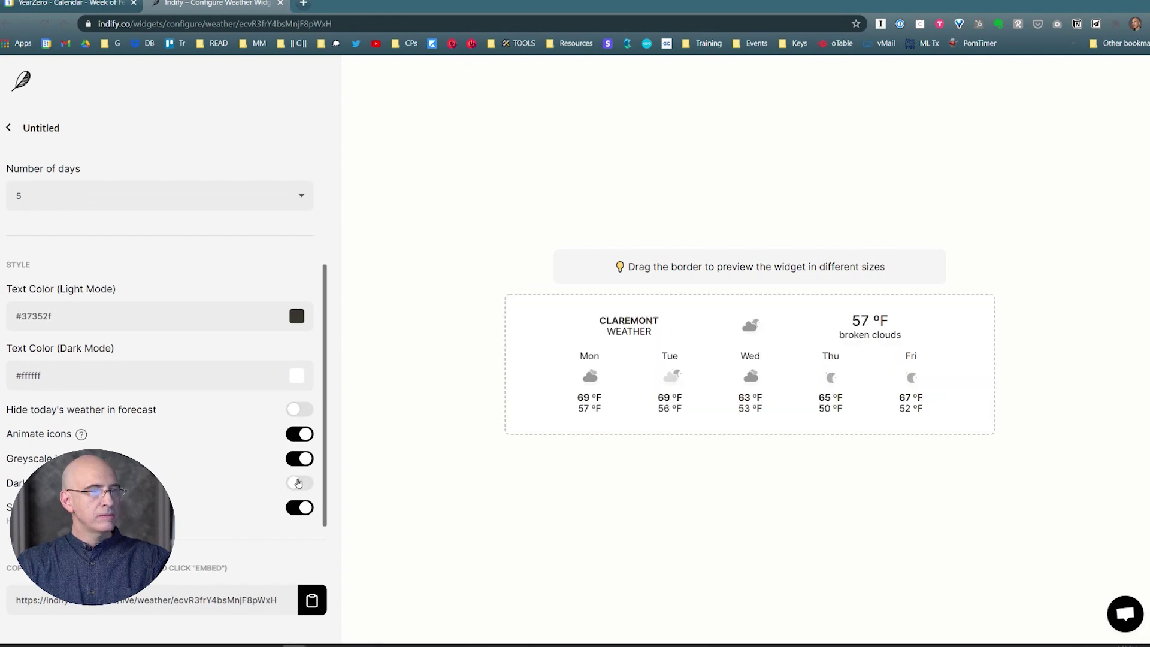
left_click(299, 483)
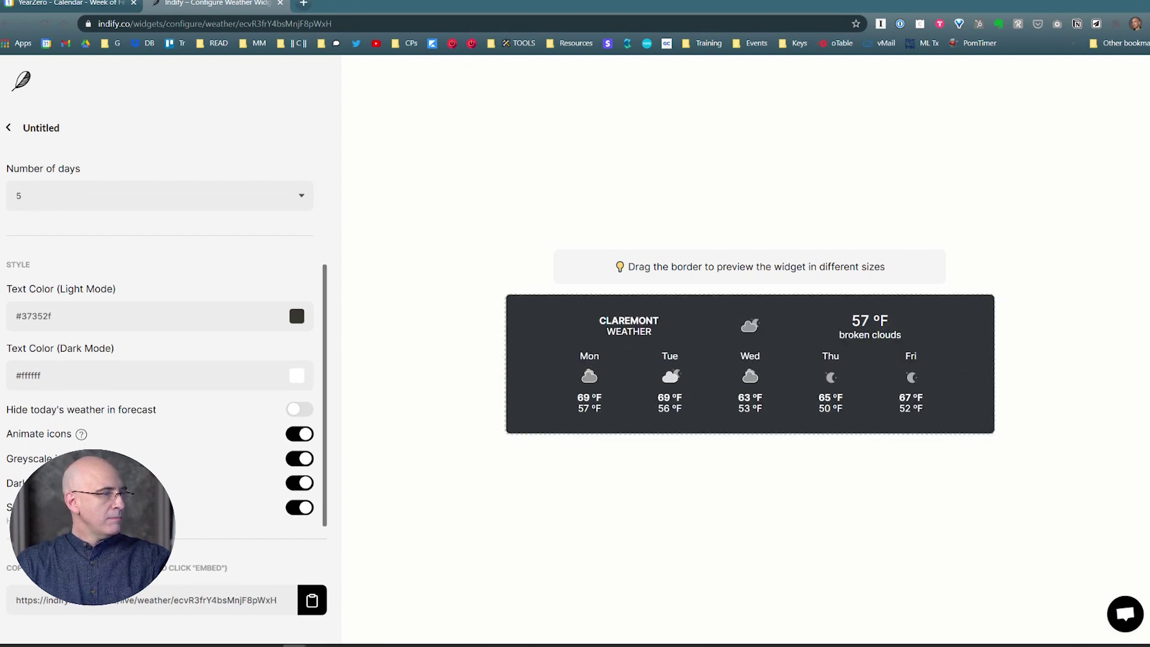
left_click(300, 460)
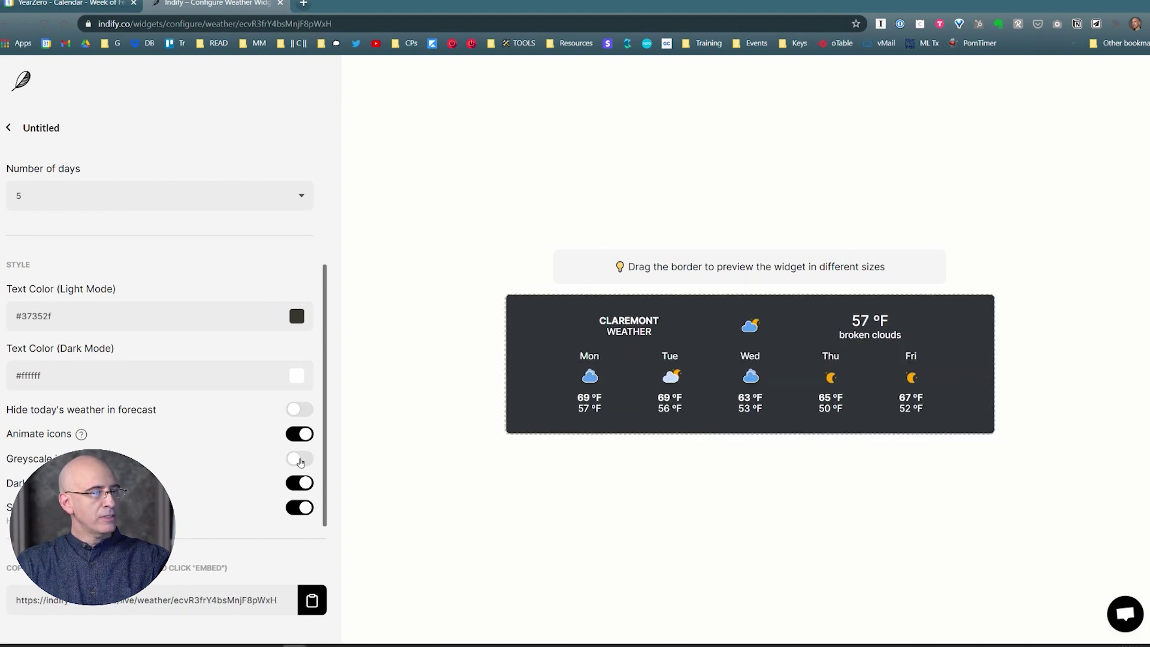
left_click(301, 460)
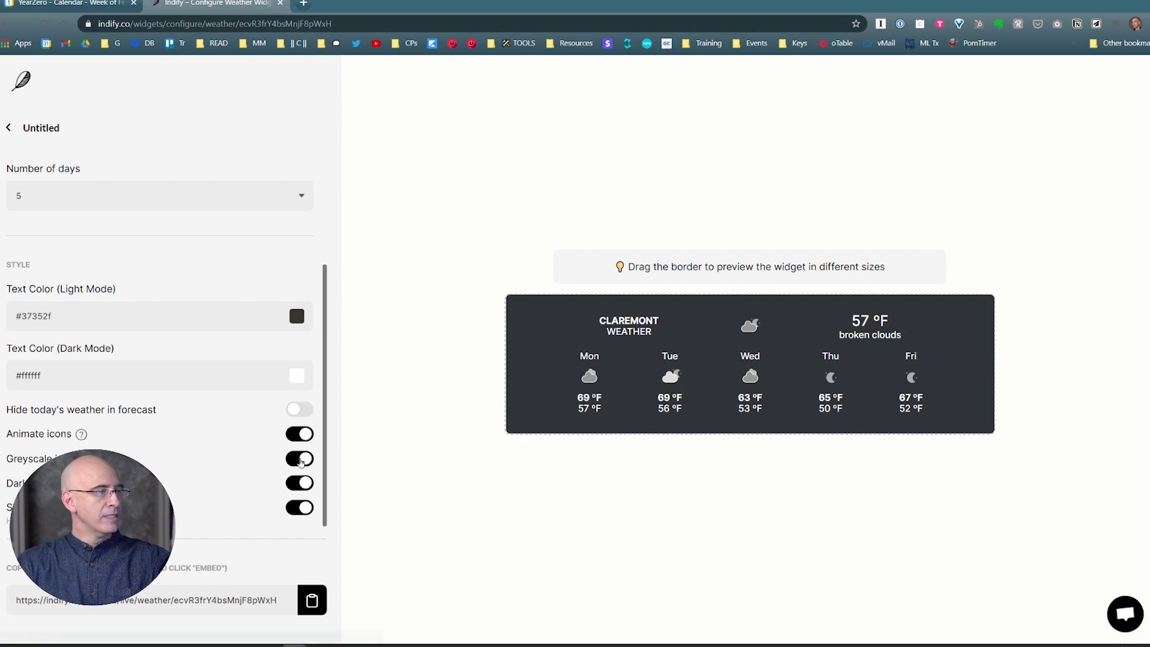
left_click(312, 600)
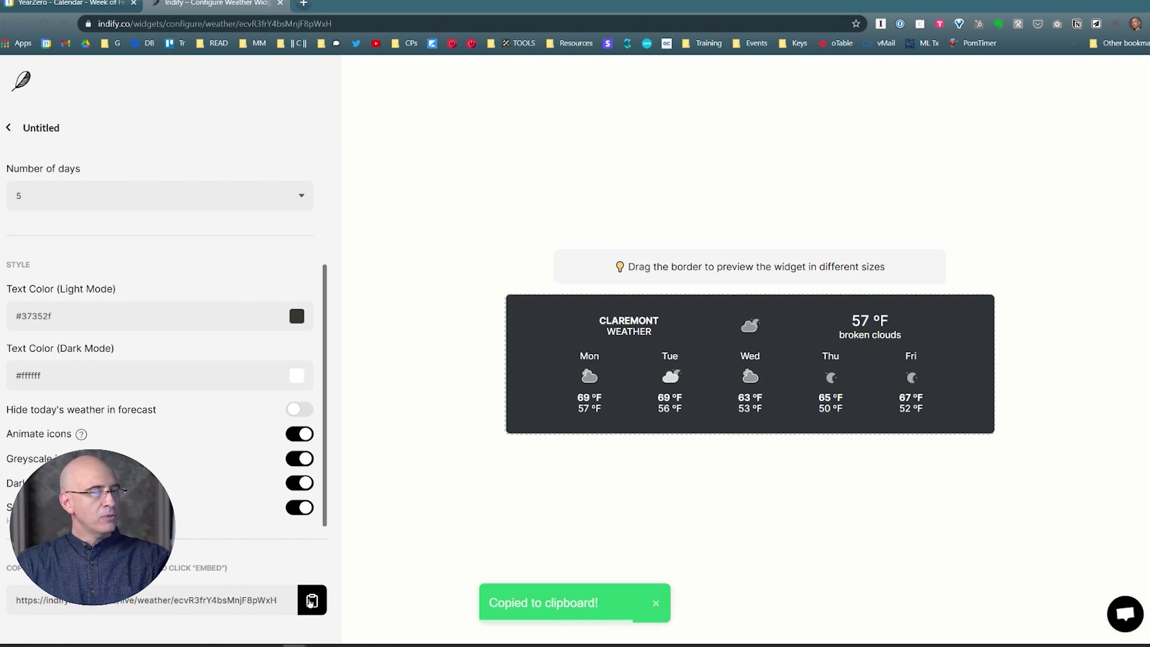
key("alt+Tab")
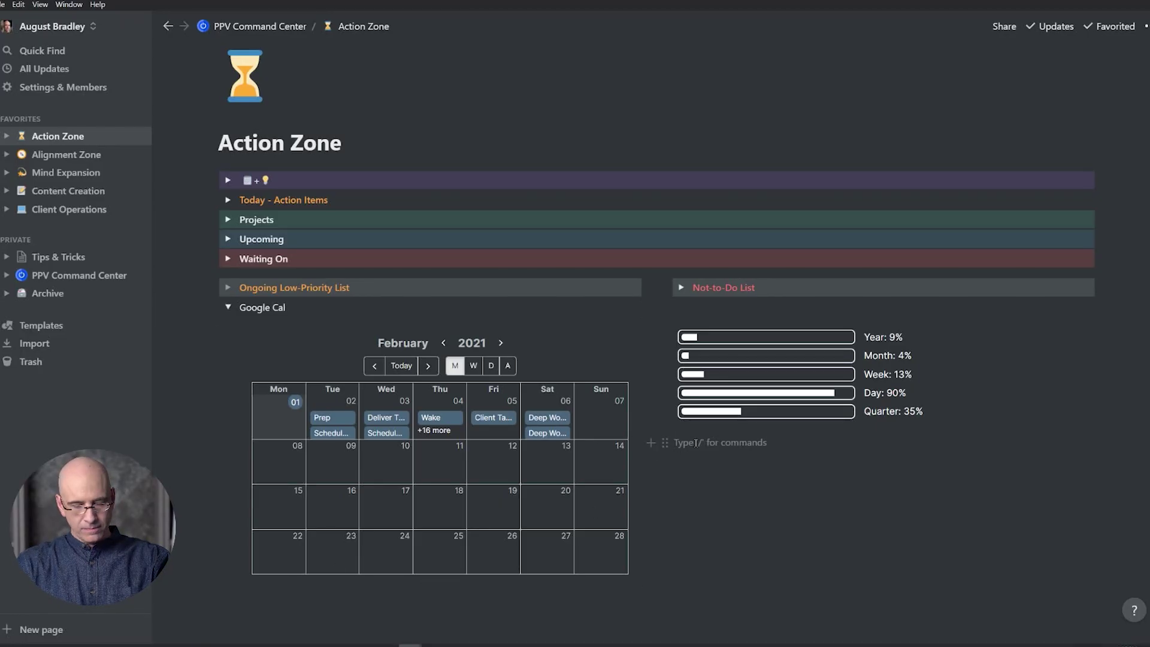
Step: Embed the Claremont weather link under the progress bars and drag its right edge wider
key("ctrl+v")
left_click(985, 500)
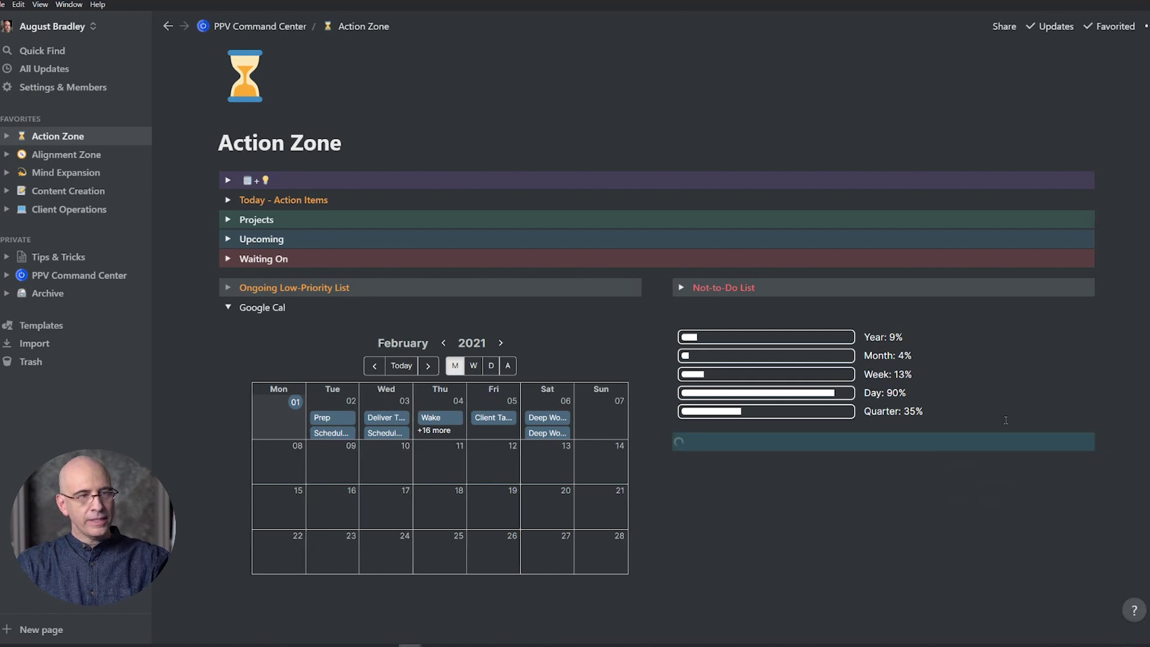
left_click(715, 151)
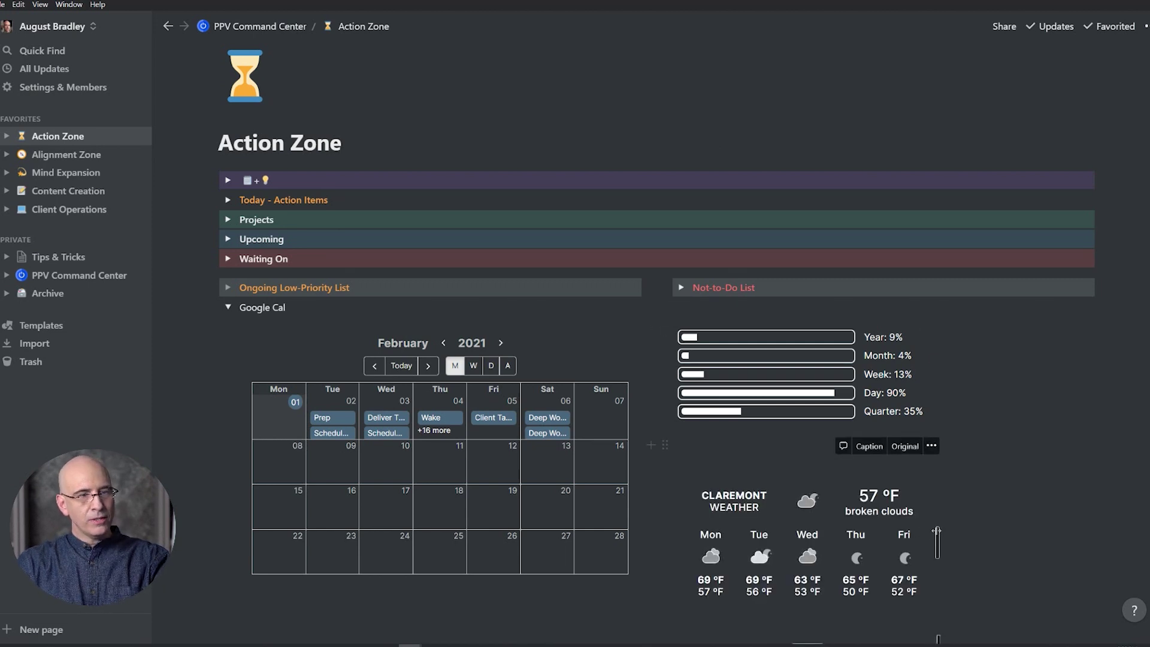
left_click_drag(989, 519, 1081, 520)
scroll(893, 394, "down", 3)
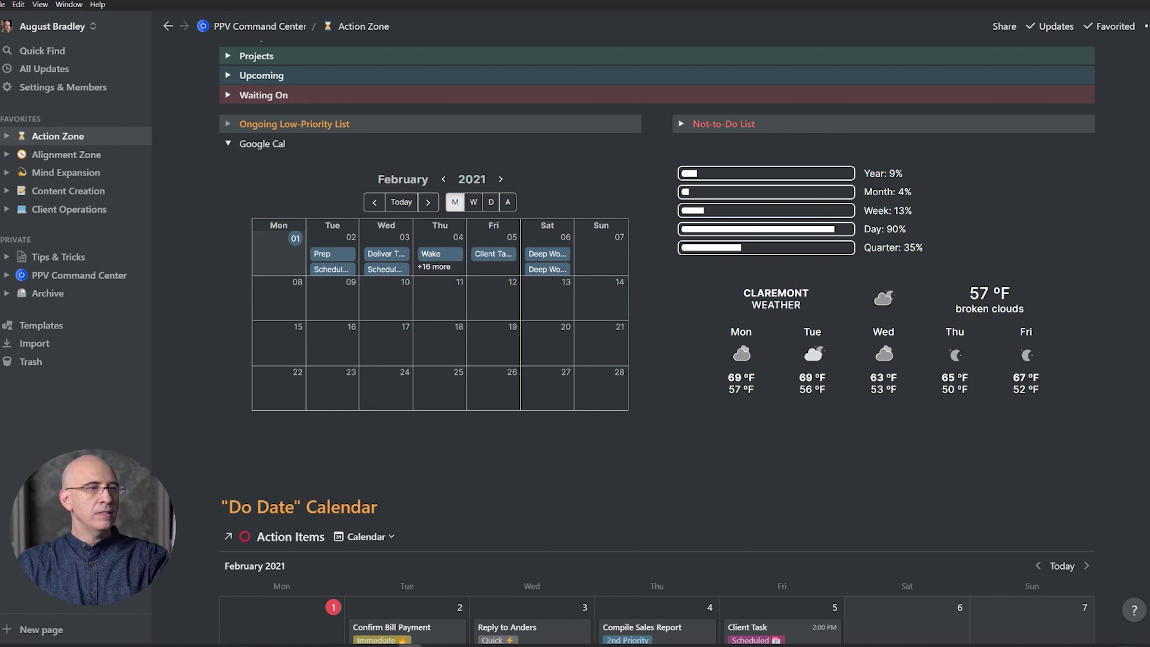
scroll(1133, 388, "up", 2)
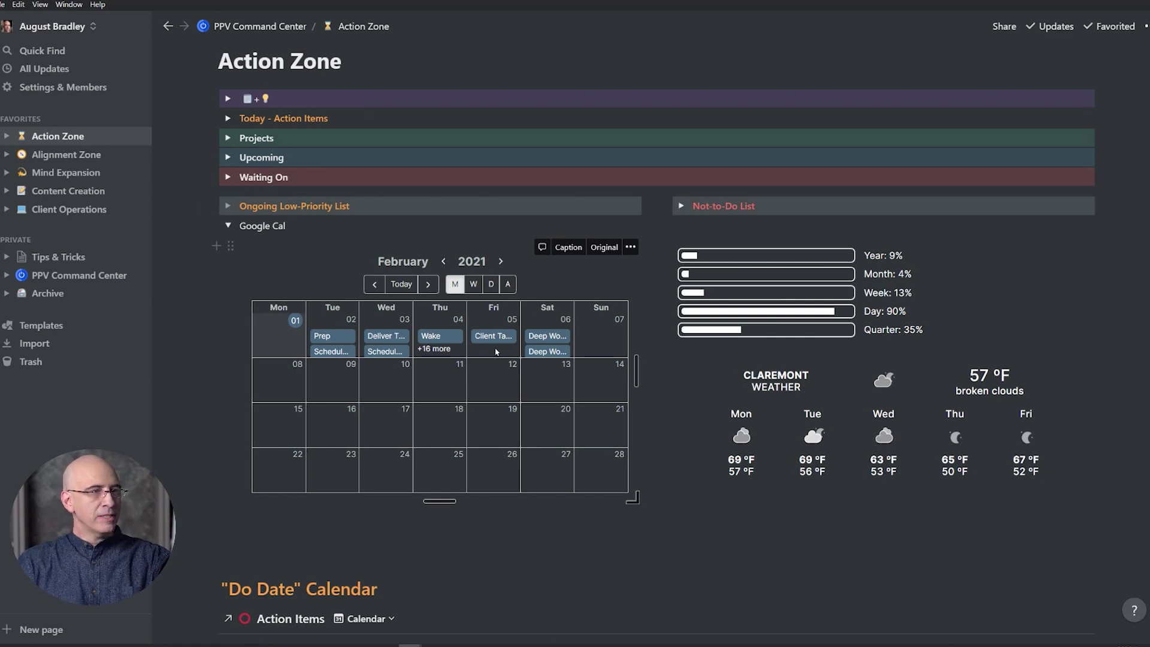
Step: Create an empty block beneath the calendar and widgets row, above the Do Date calendar
scroll(496, 352, "down", 3)
left_click(389, 393)
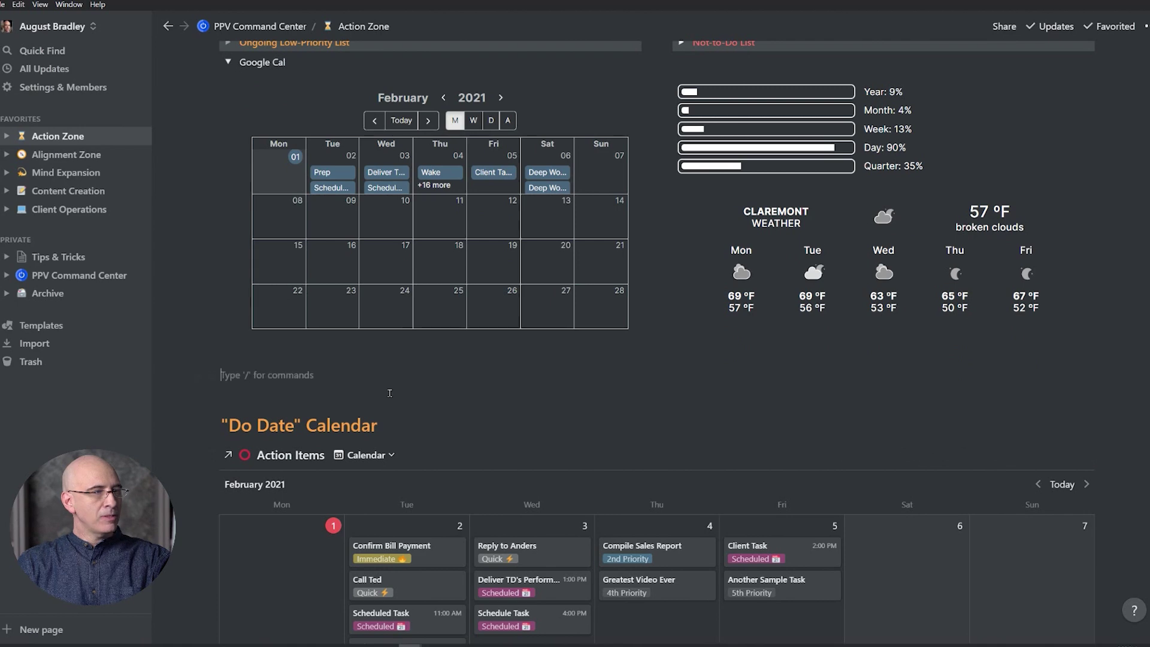